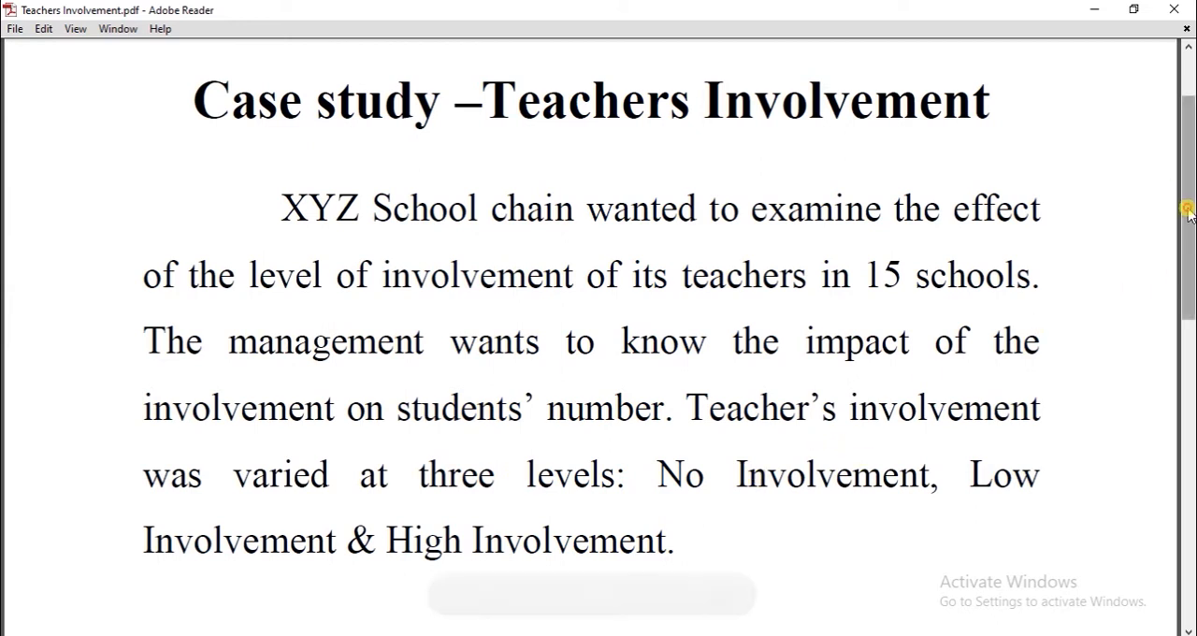
- Review the Teachers Involvement case study and its table of student numbers by school and involvement level
scroll(1186, 220, down, 1)
drag(1188, 274, 1184, 330)
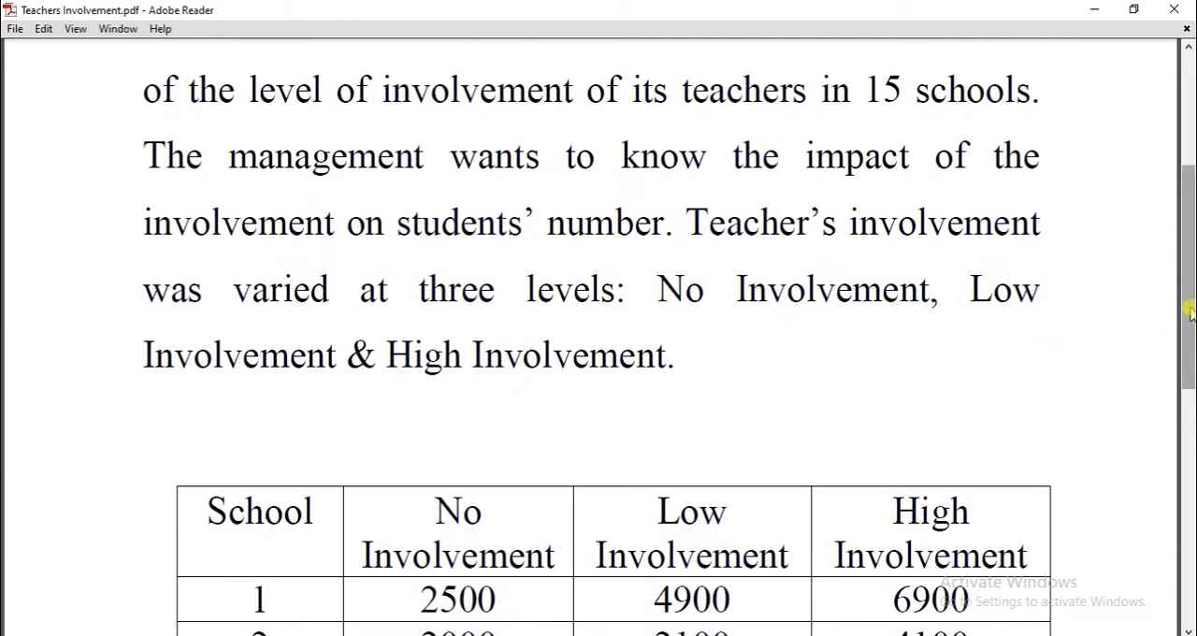
drag(1190, 312, 1190, 401)
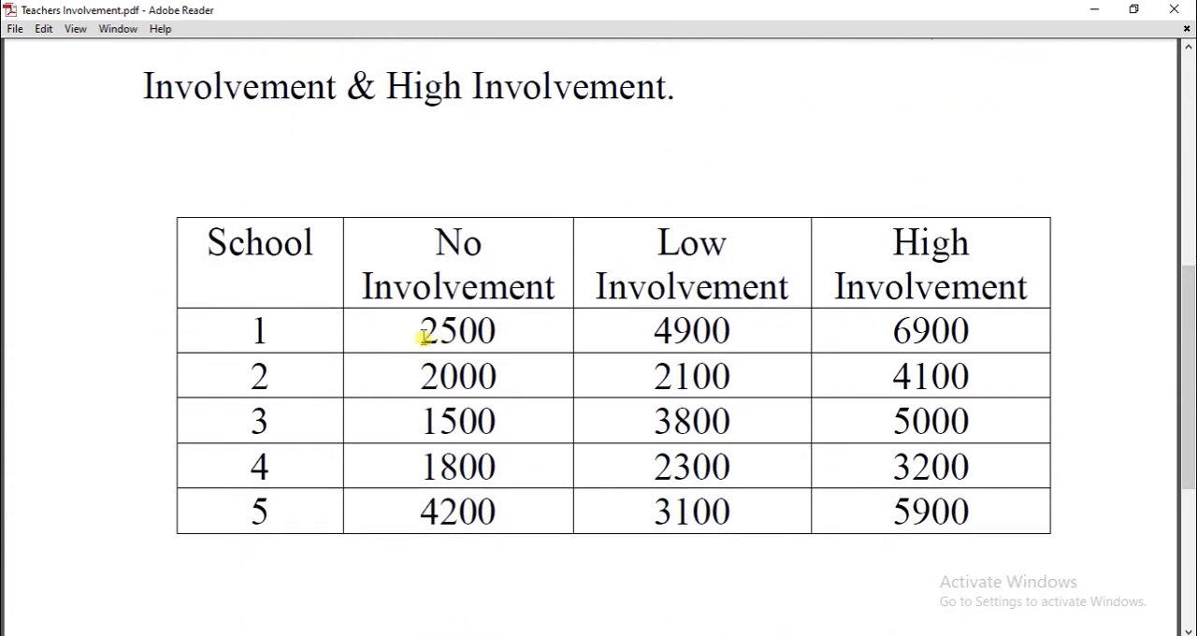
drag(423, 337, 495, 334)
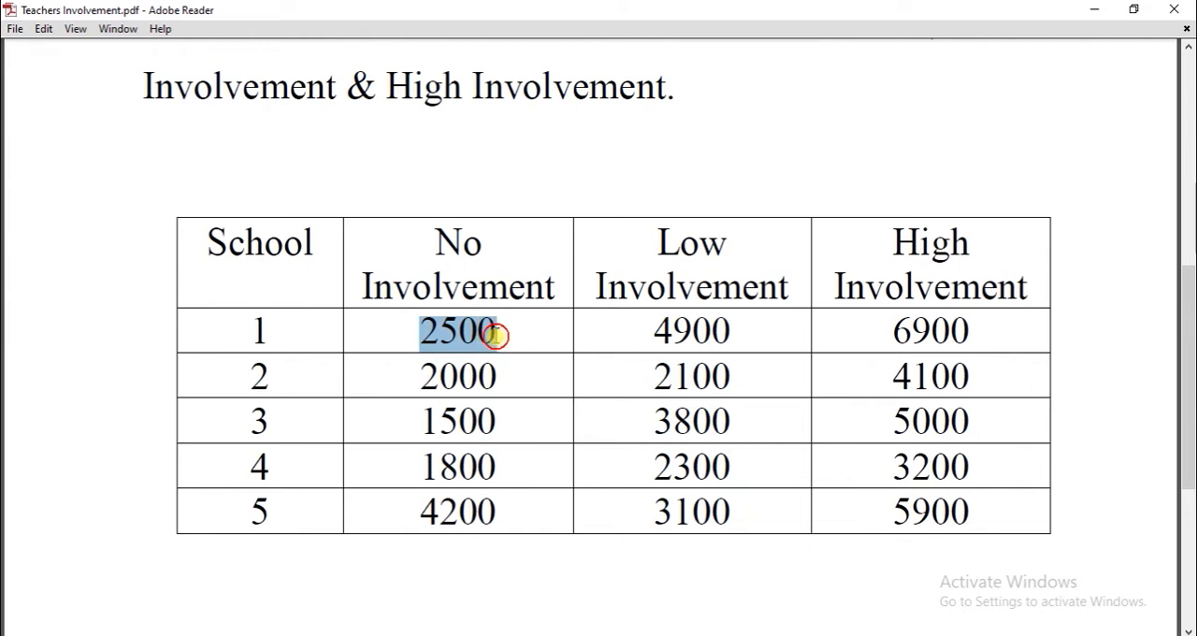
click(427, 375)
drag(426, 375, 482, 376)
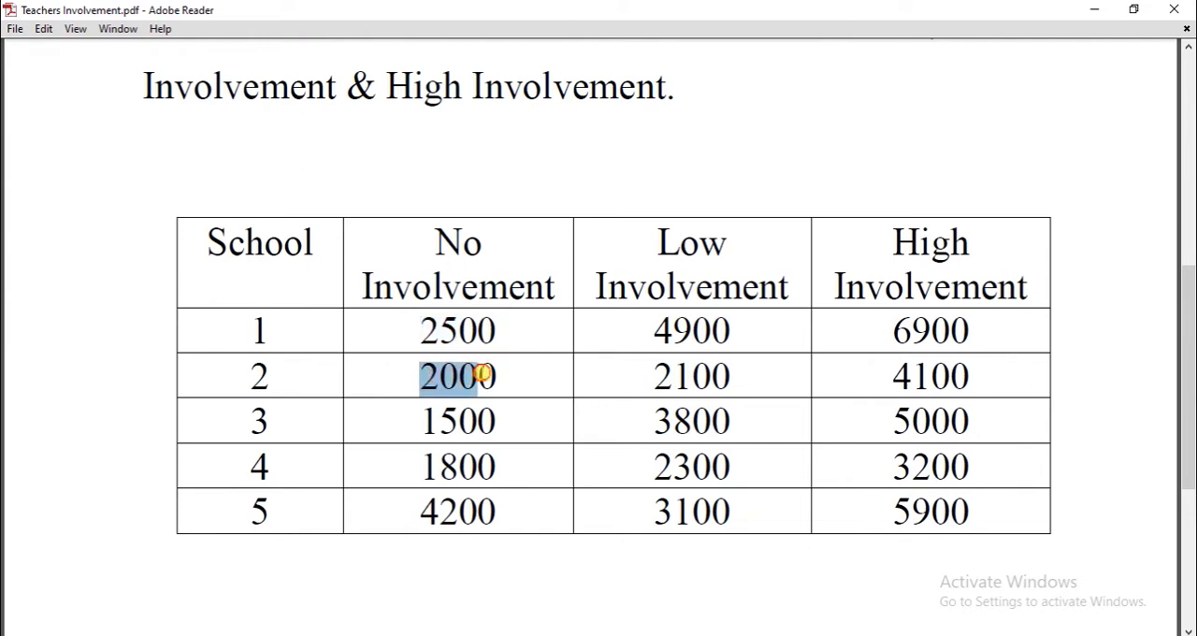
click(445, 340)
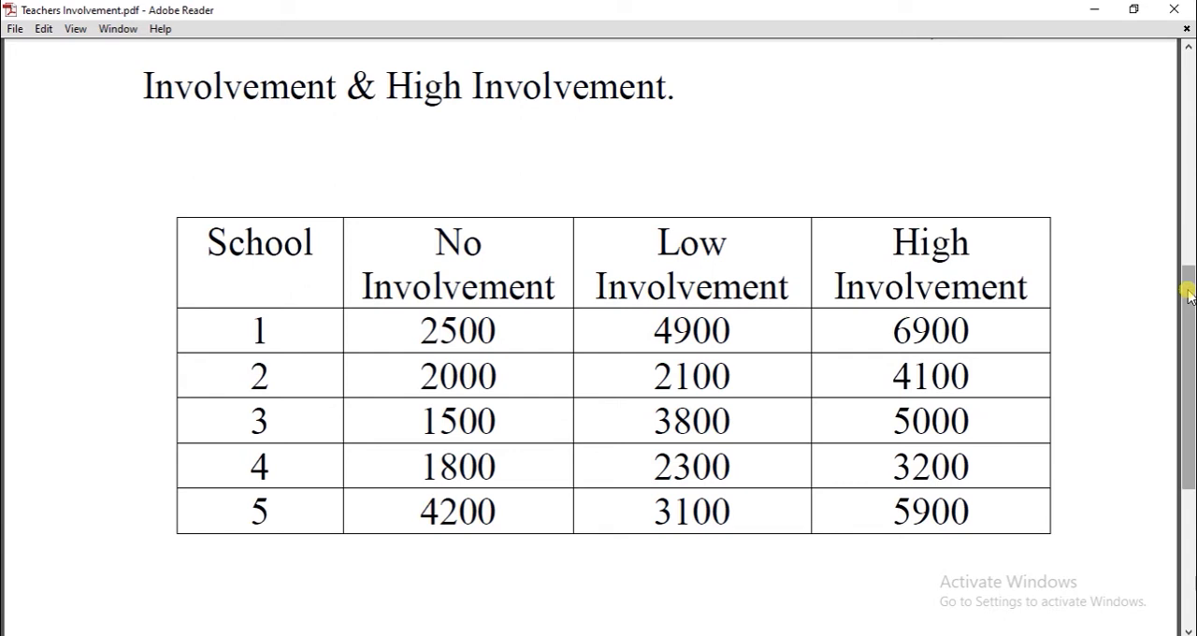
drag(1188, 292, 1191, 161)
- Switch to the Teachers Involvement.sav dataset in SPSS Statistics and display value labels in place of the numeric codes
mouse_move(526, 574)
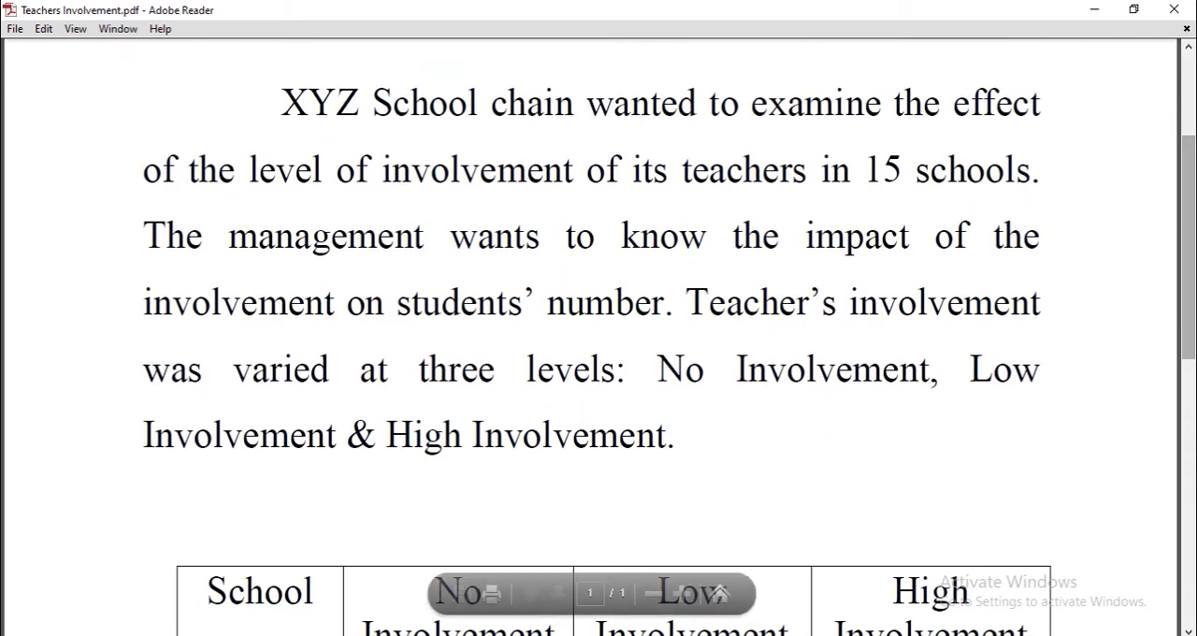
mouse_move(534, 620)
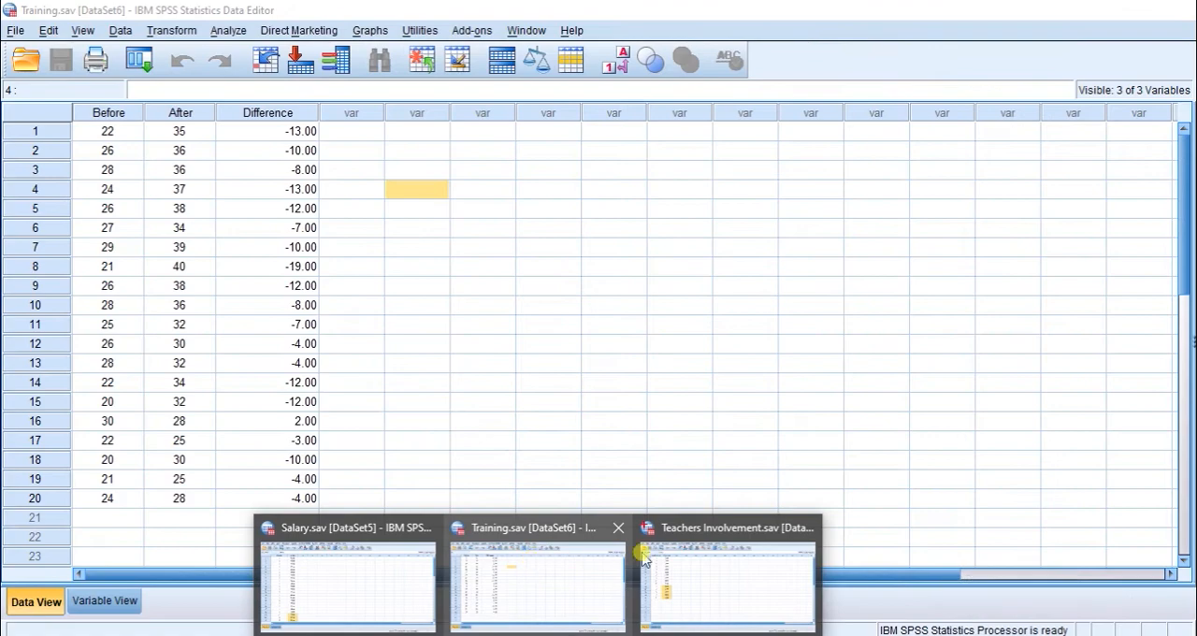
mouse_move(645, 541)
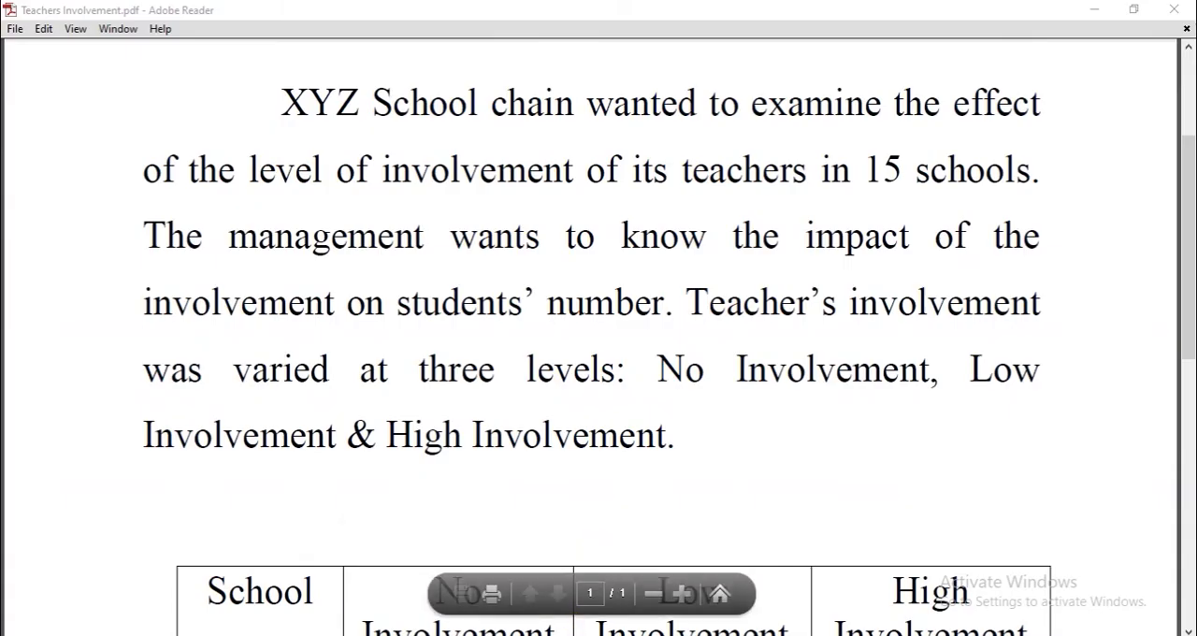
mouse_move(580, 463)
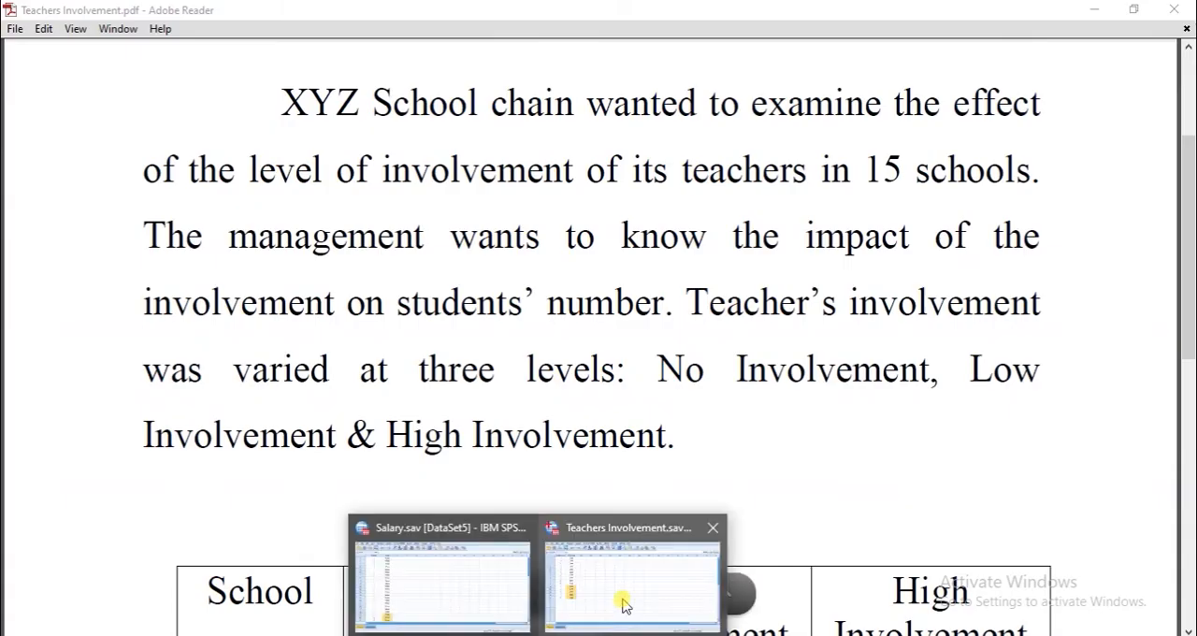
click(599, 561)
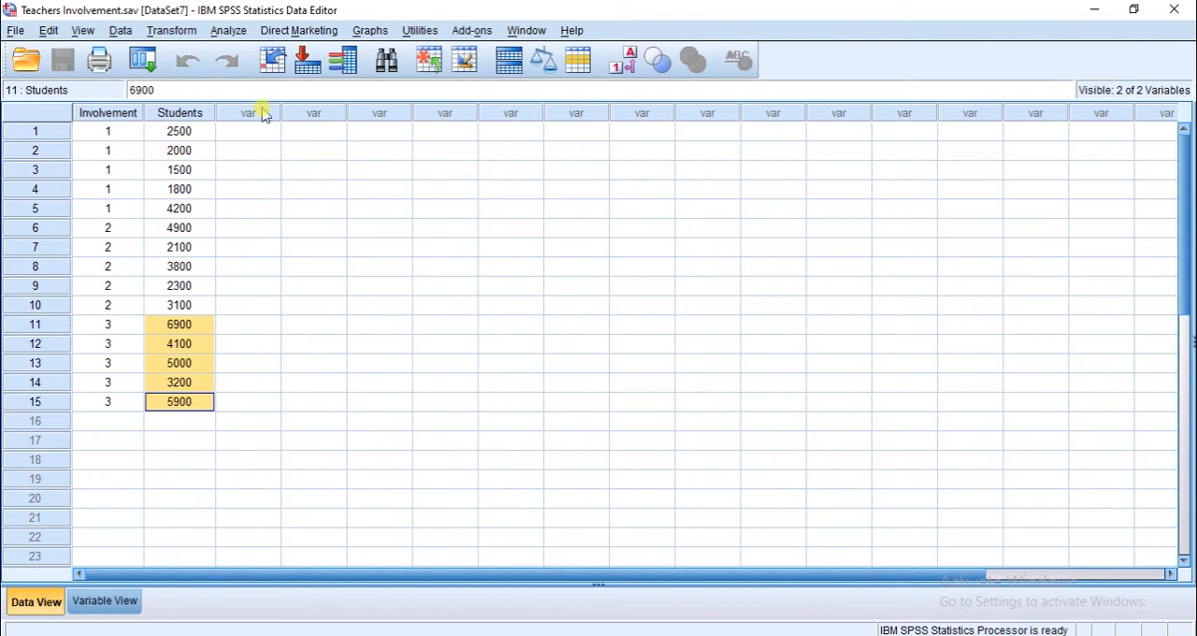
click(623, 60)
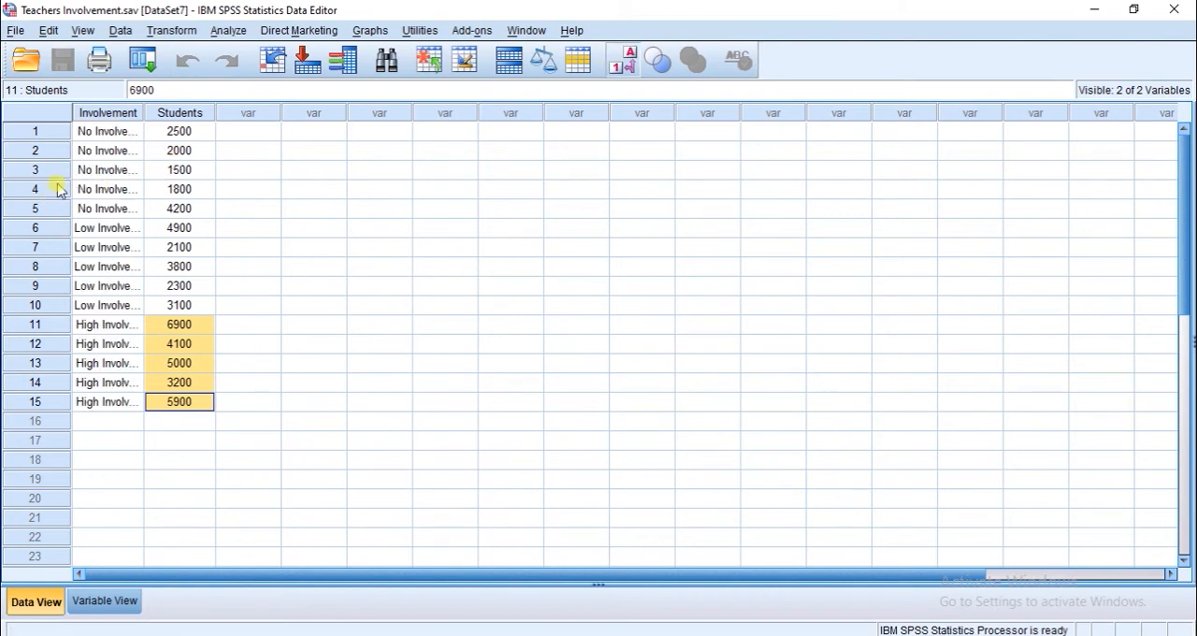
- Examine the Students values belonging to the No, Low and High Involvement groups in the dataset
drag(105, 131, 137, 412)
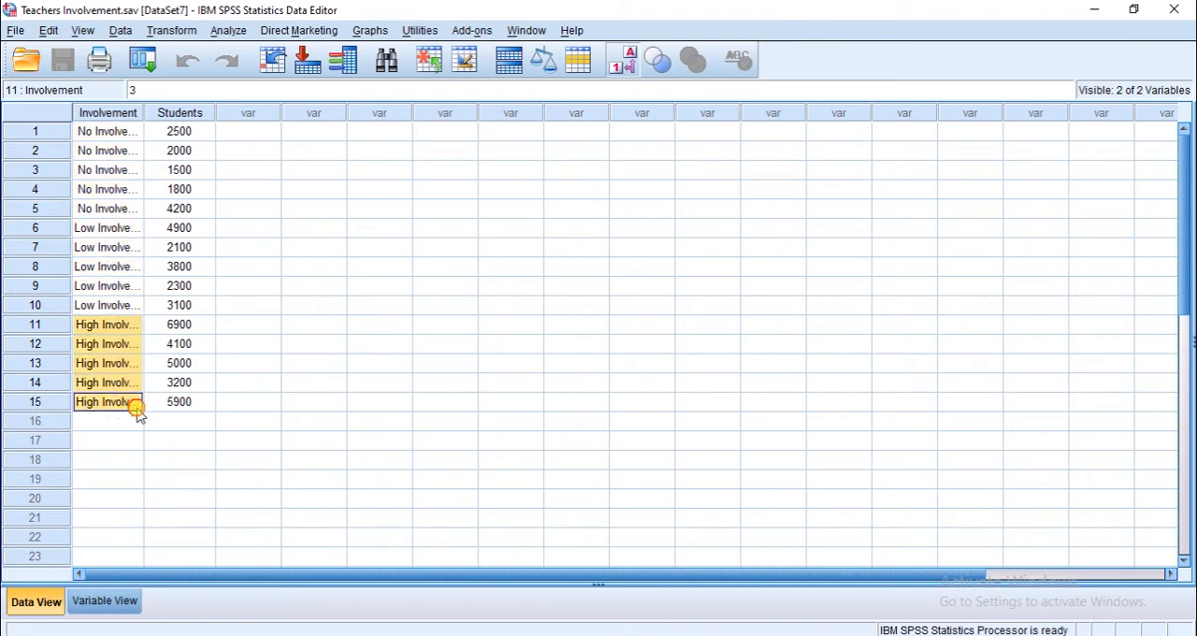
drag(122, 132, 125, 211)
shift+click(181, 187)
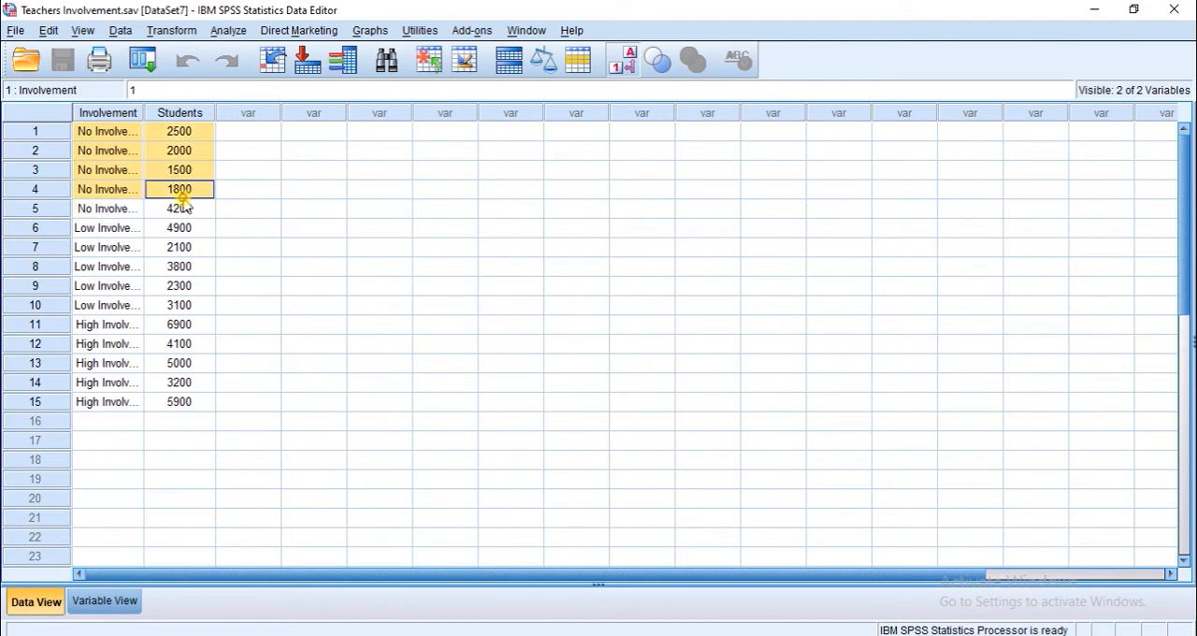
shift+click(182, 208)
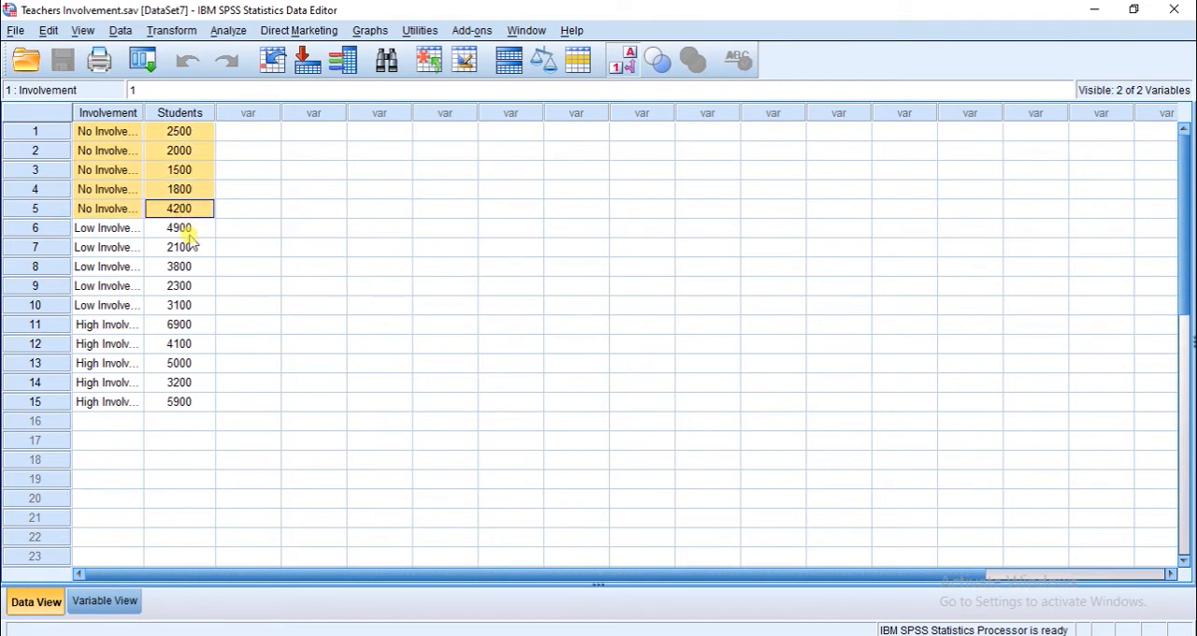
drag(191, 228, 202, 405)
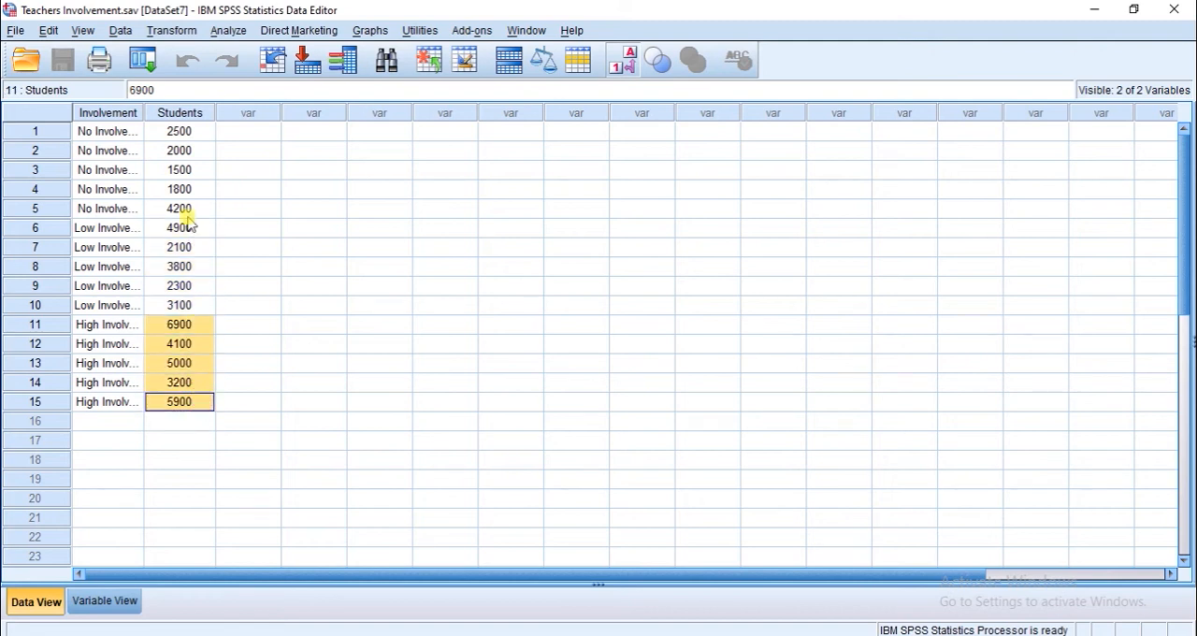
drag(196, 137, 198, 210)
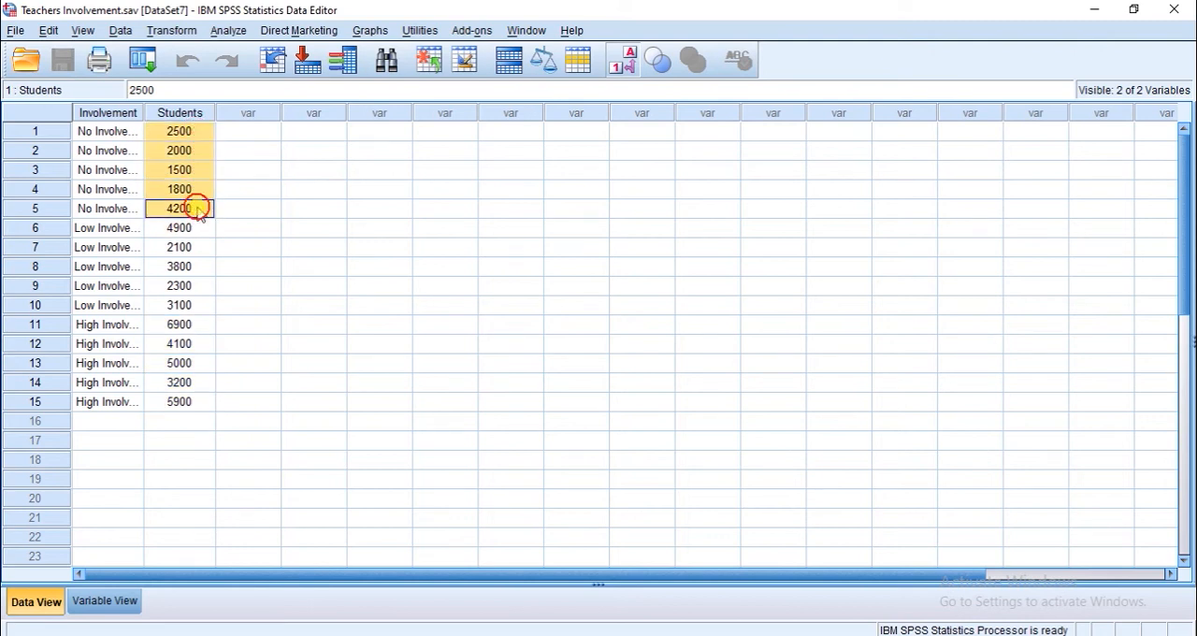
click(199, 209)
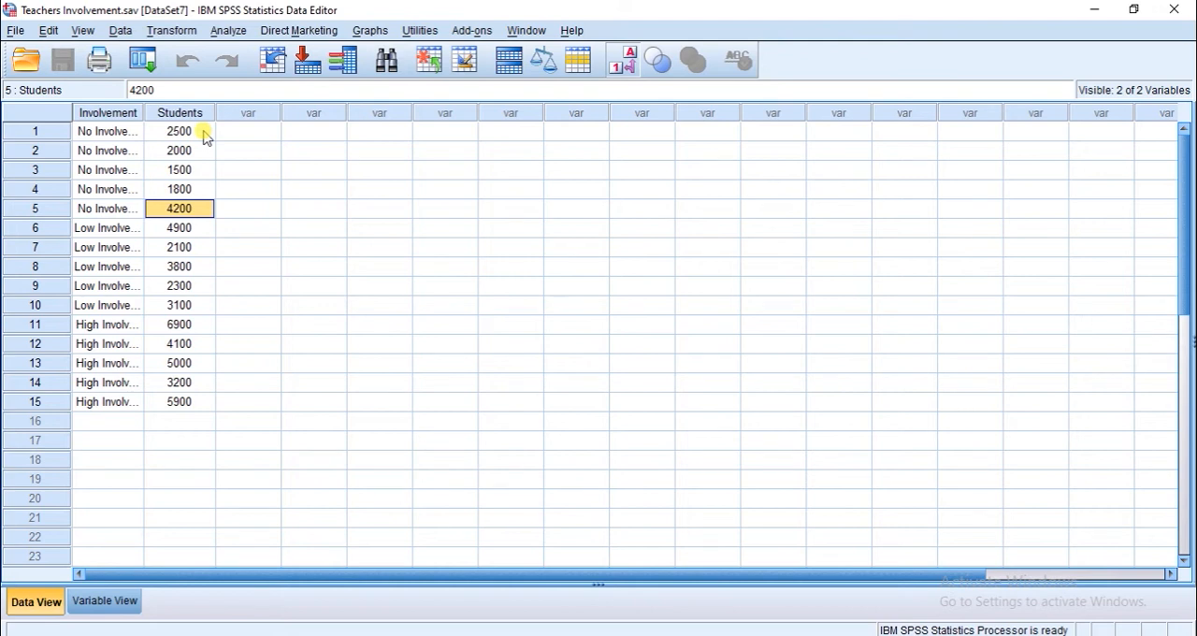
drag(204, 135, 202, 320)
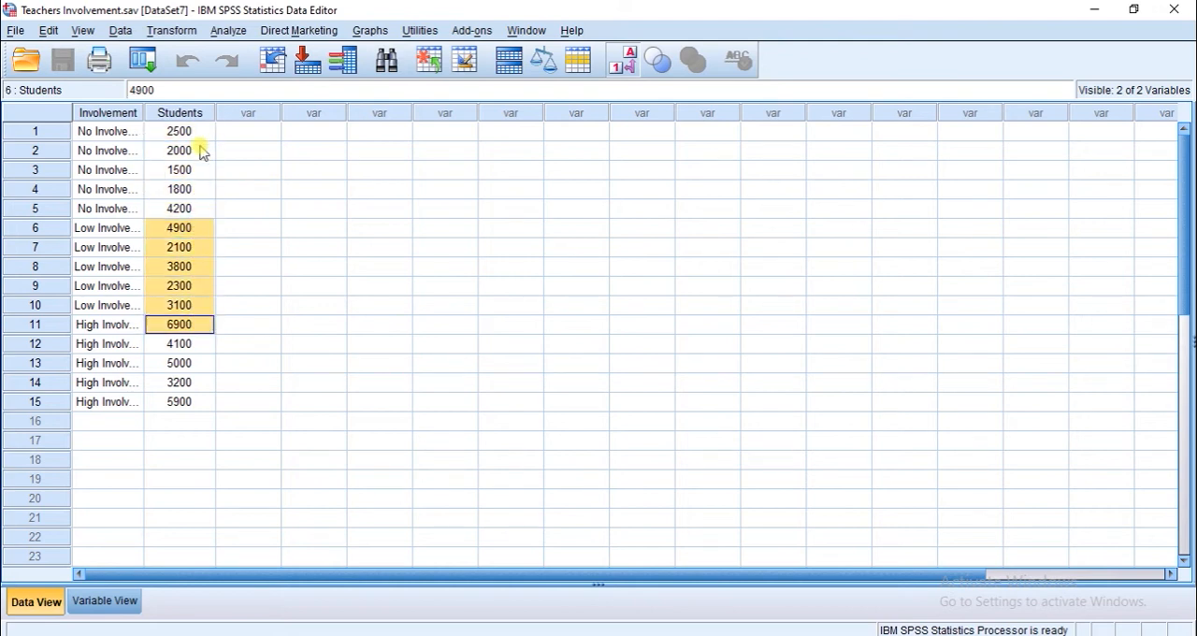
drag(197, 133, 197, 211)
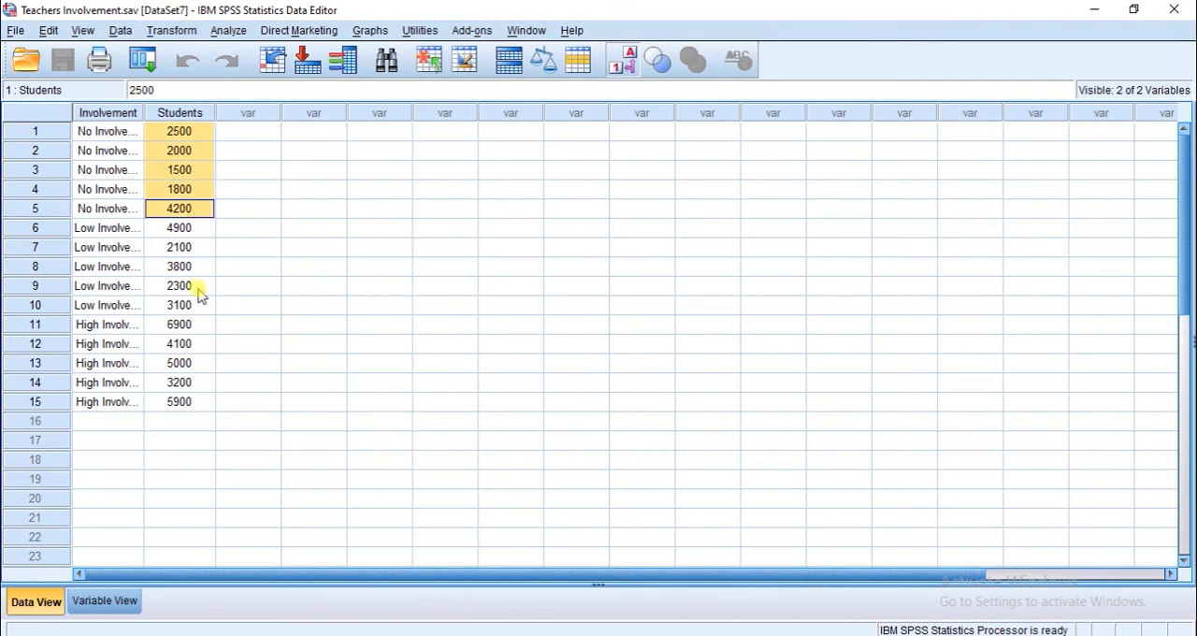
drag(200, 327, 203, 403)
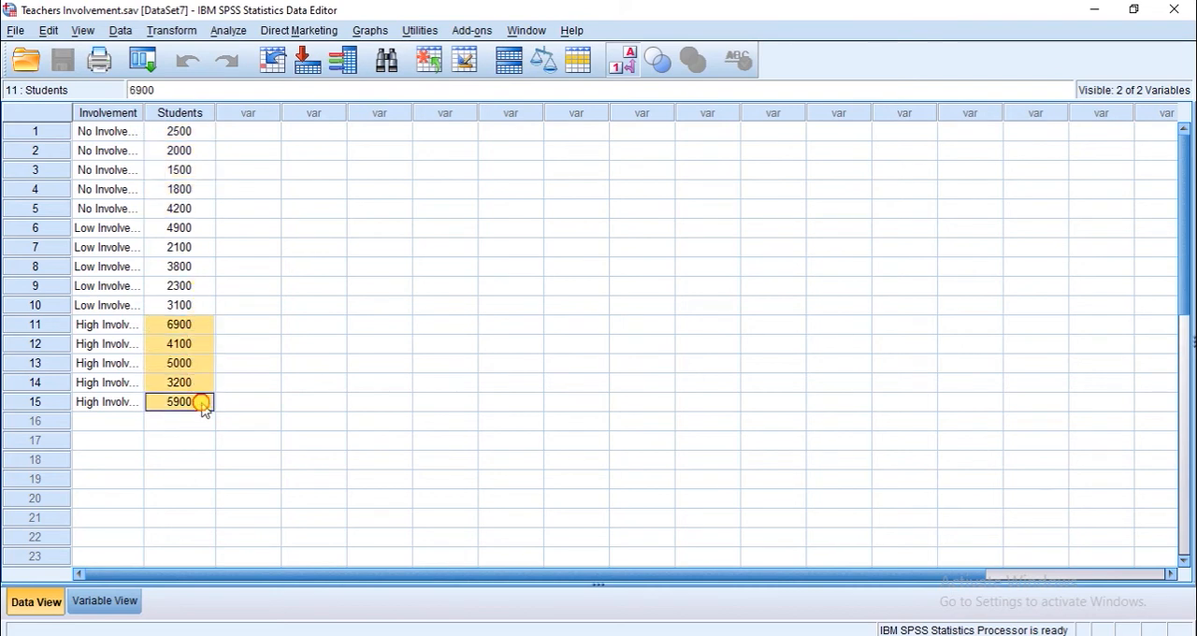
drag(207, 232, 206, 307)
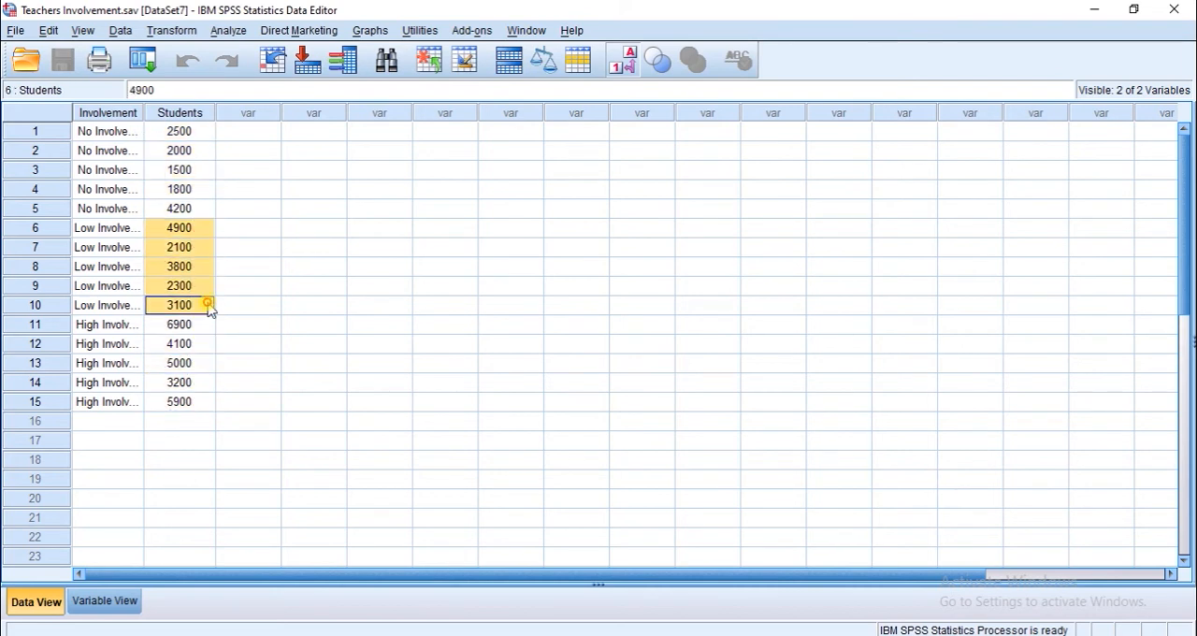
click(203, 404)
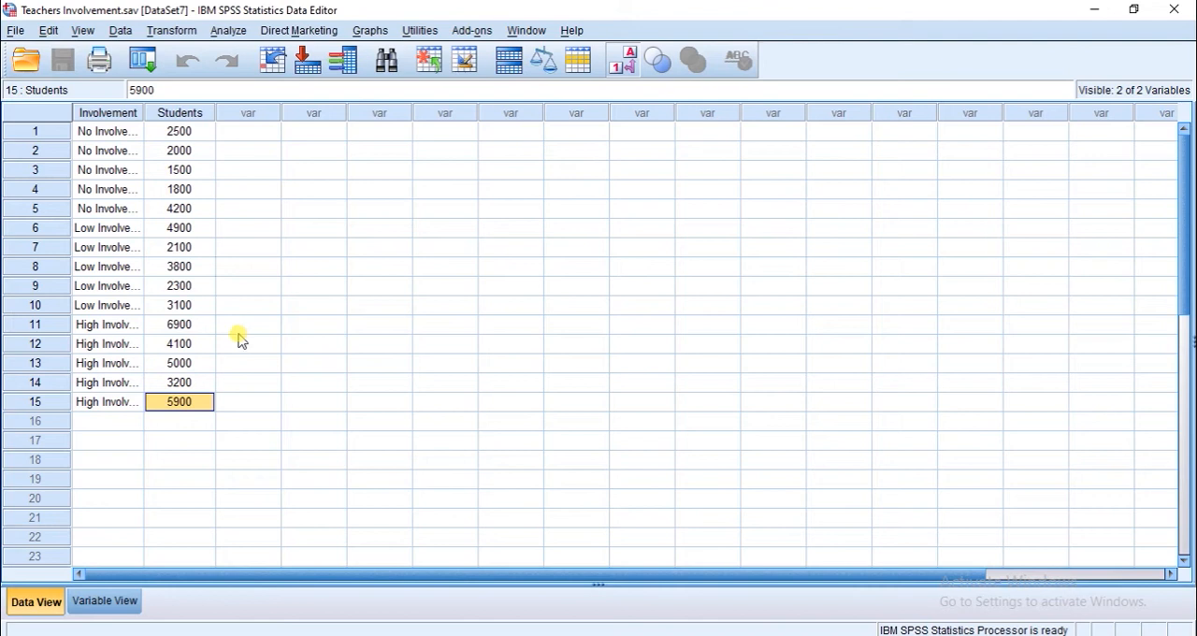
- Reset the Explore analysis and assign Involvement as the factor and Students as the dependent variable
click(227, 31)
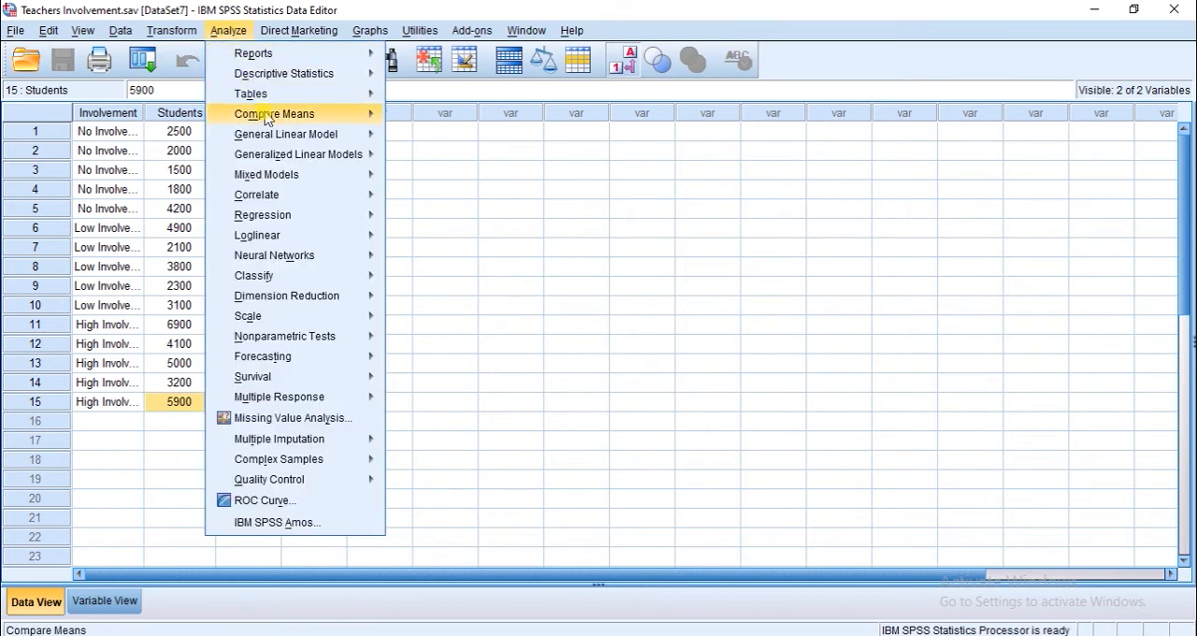
mouse_move(269, 116)
mouse_move(277, 75)
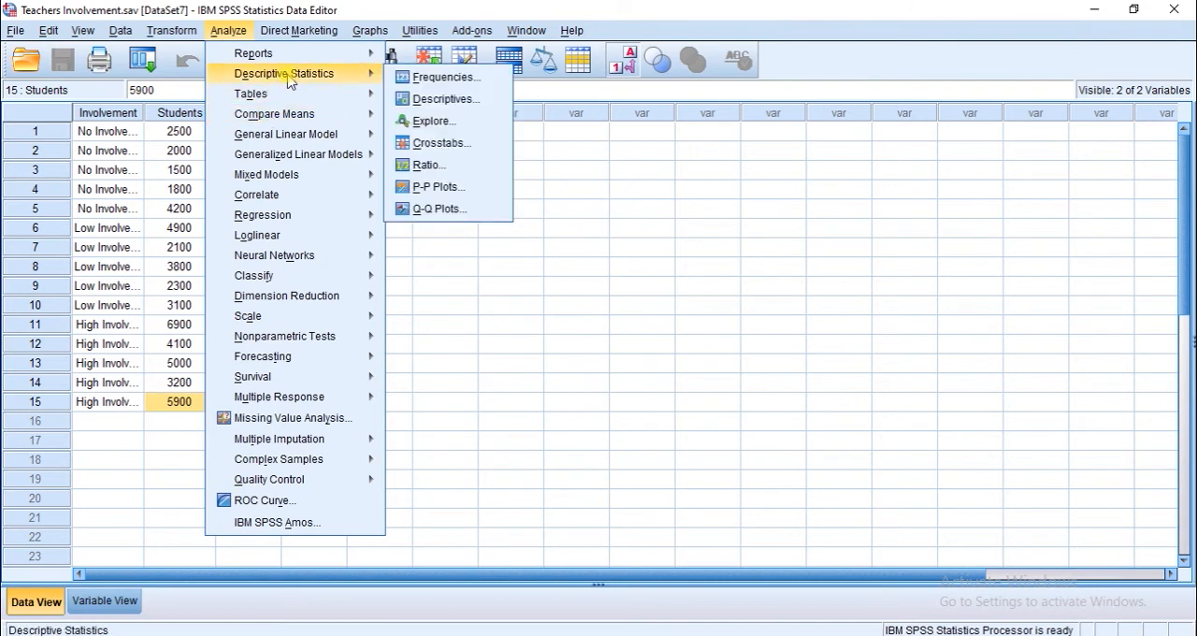
click(437, 124)
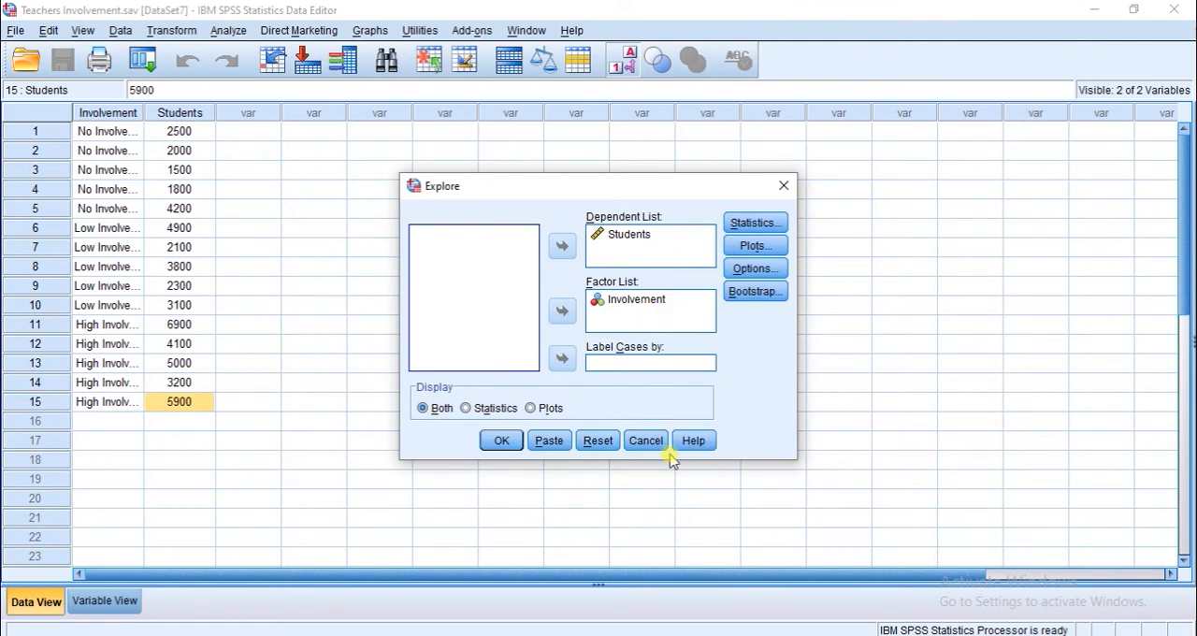
click(598, 440)
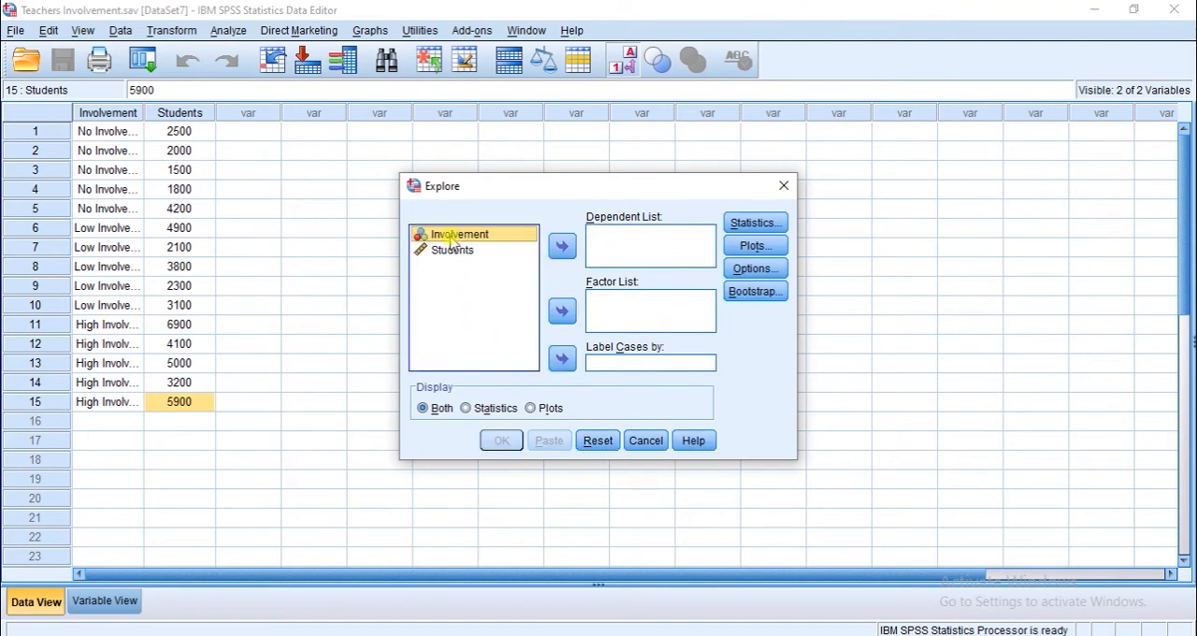
click(564, 311)
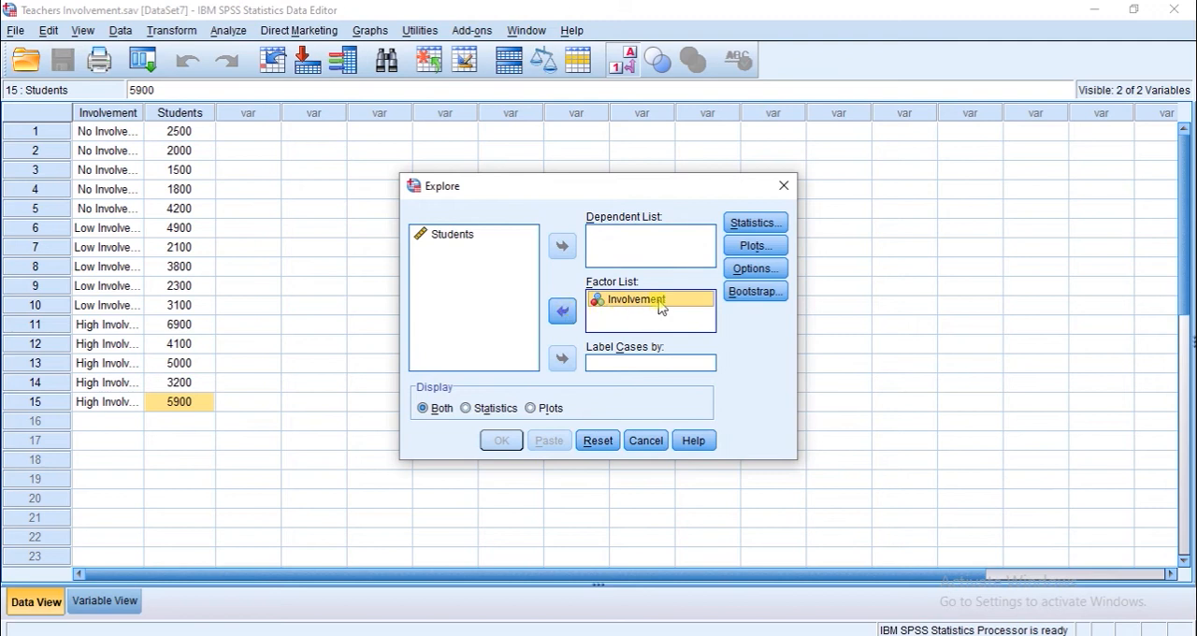
click(450, 239)
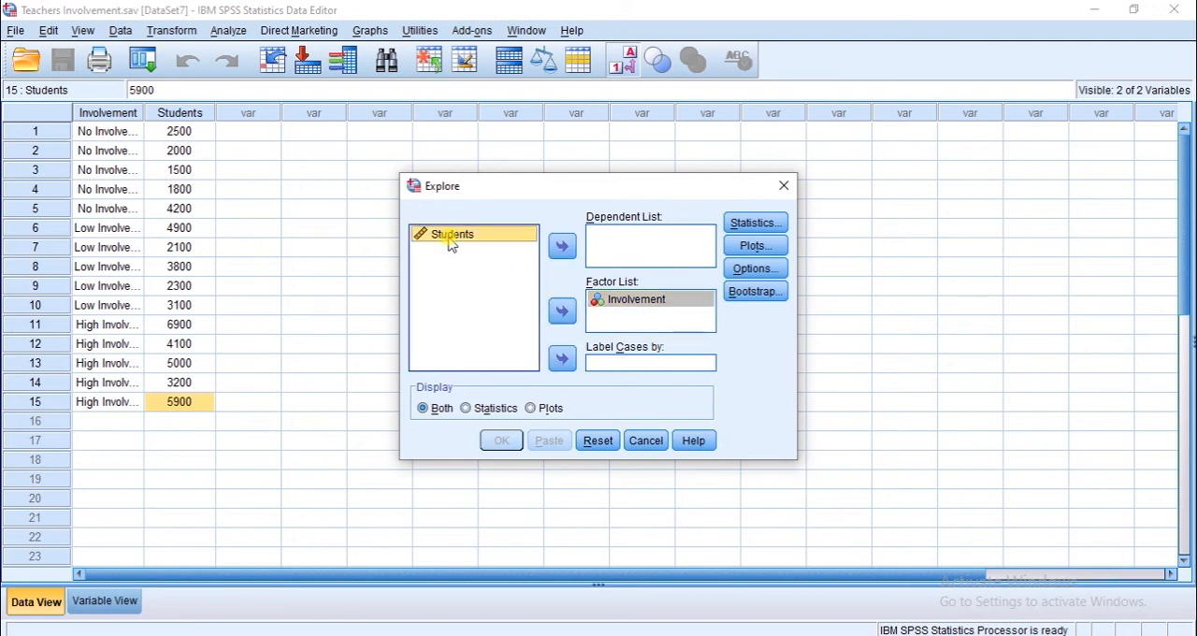
click(563, 247)
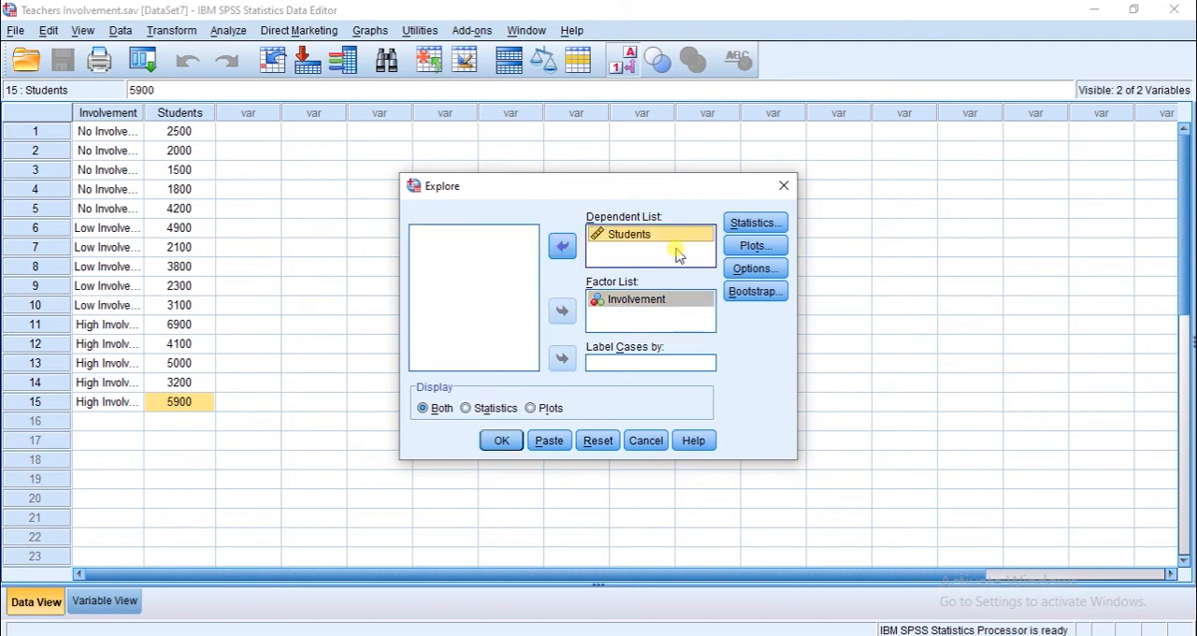
- Run Explore without stem-and-leaf plots, with normality plots with tests and the Untransformed option for the Levene test
click(745, 249)
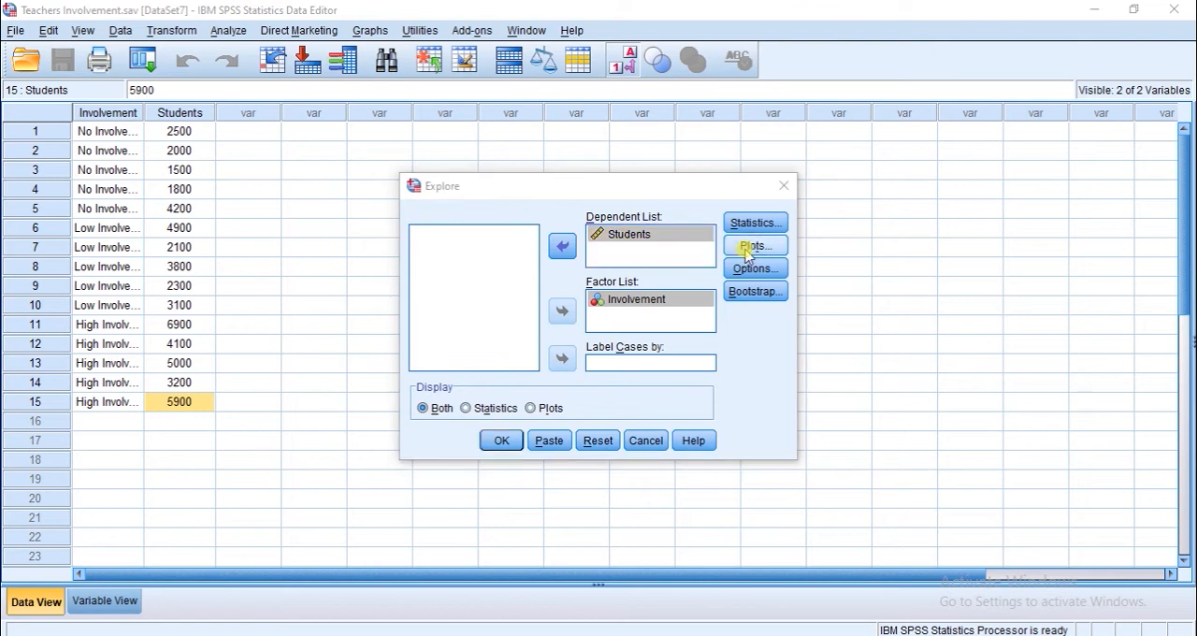
click(635, 237)
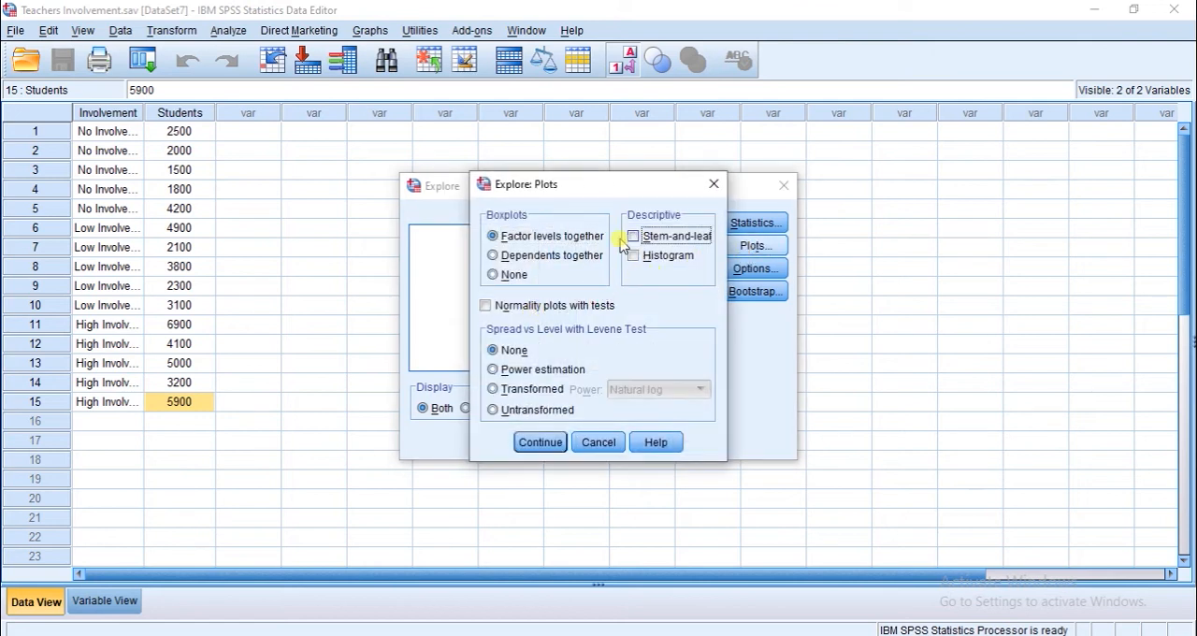
click(484, 307)
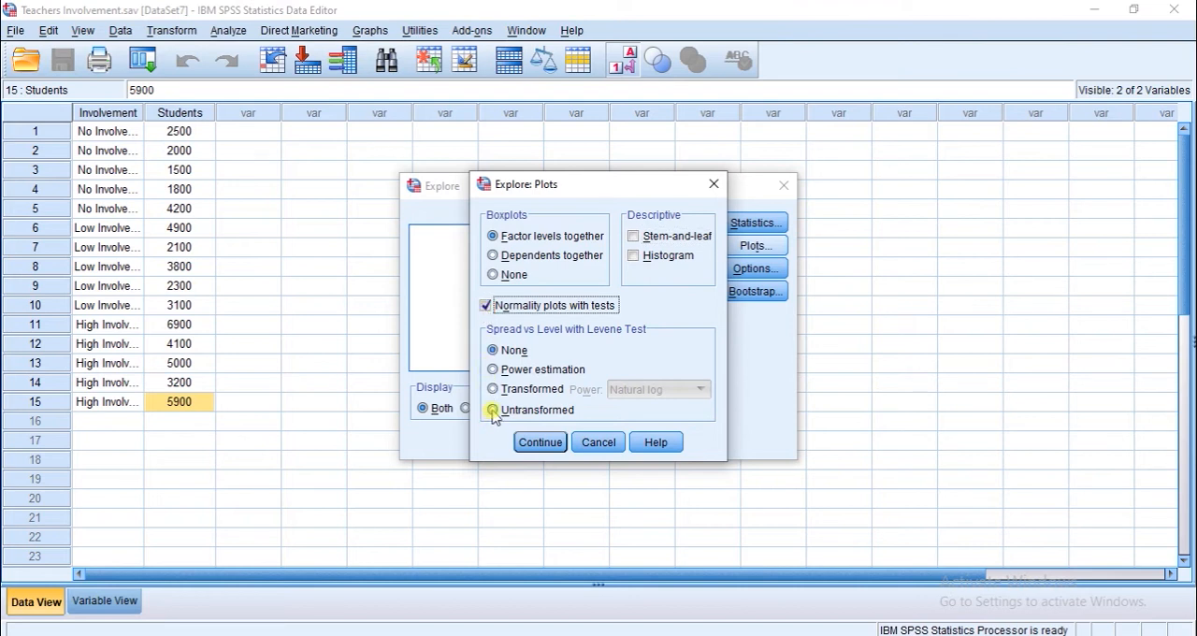
click(493, 412)
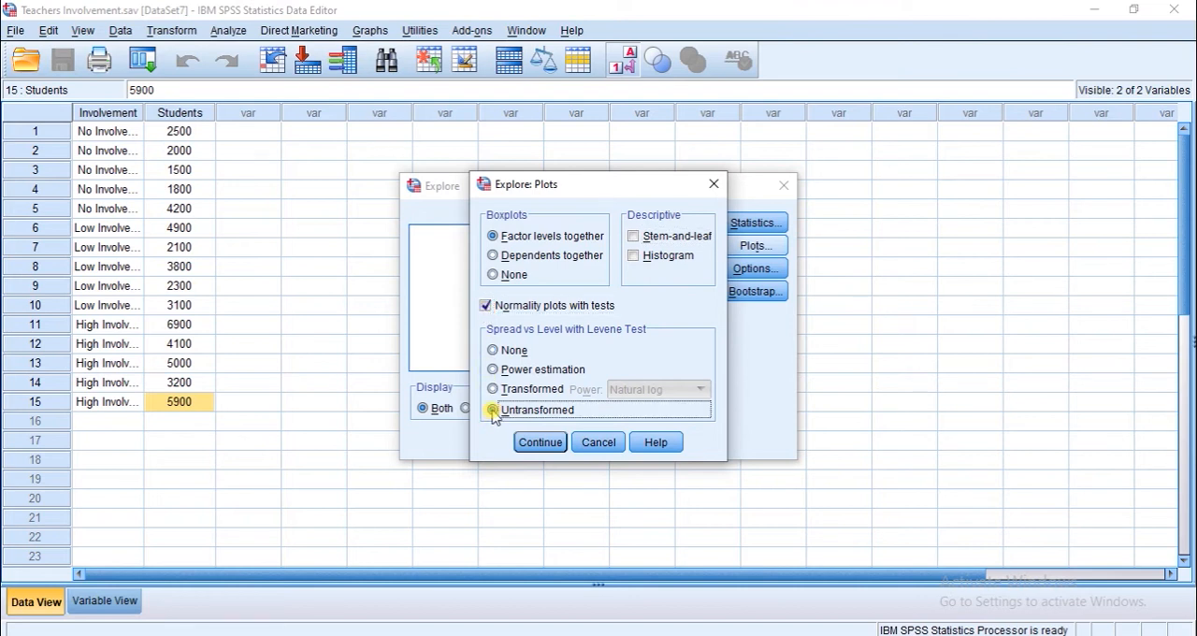
click(524, 444)
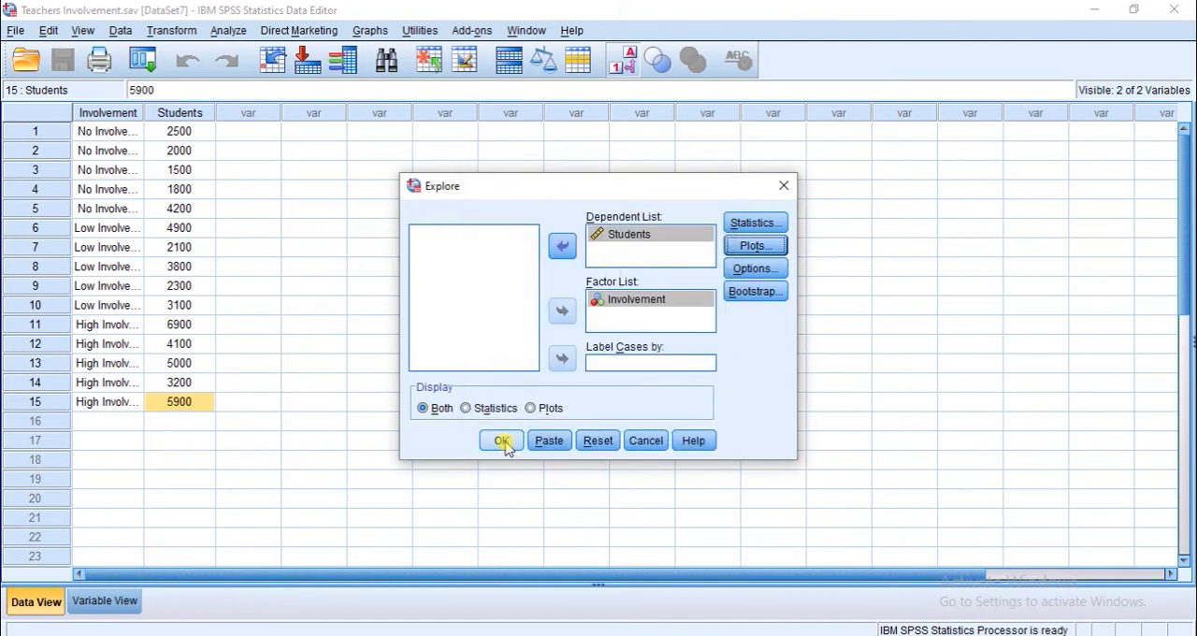
click(504, 441)
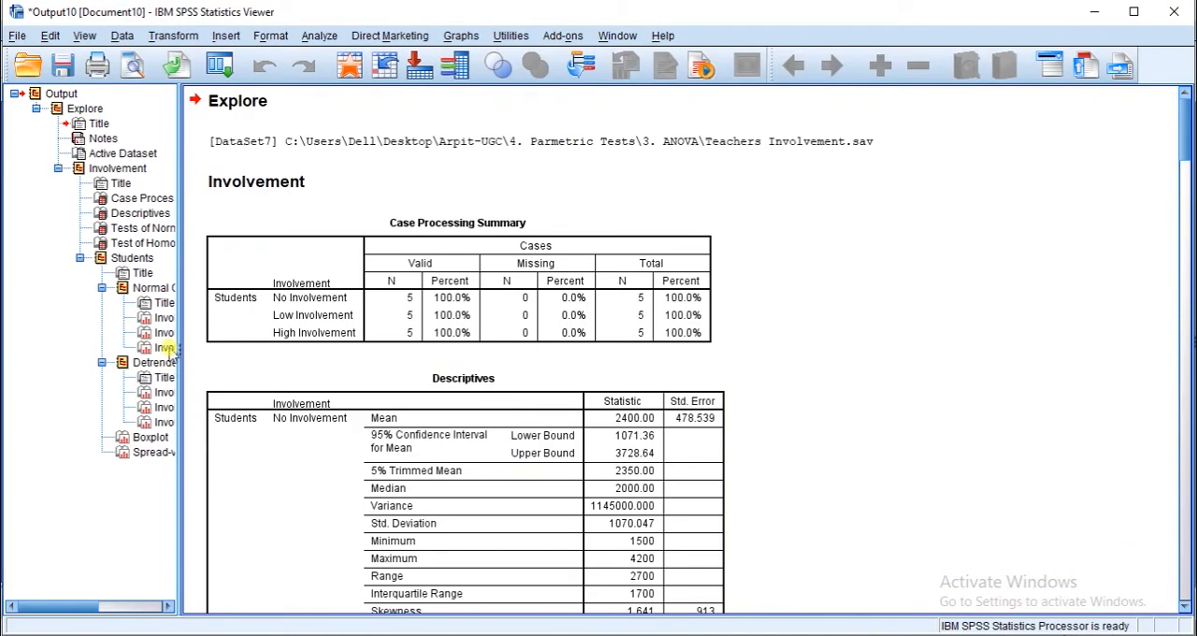
- Examine the significance values in the Tests of Normality and Test of Homogeneity of Variance tables of the Explore output
click(150, 229)
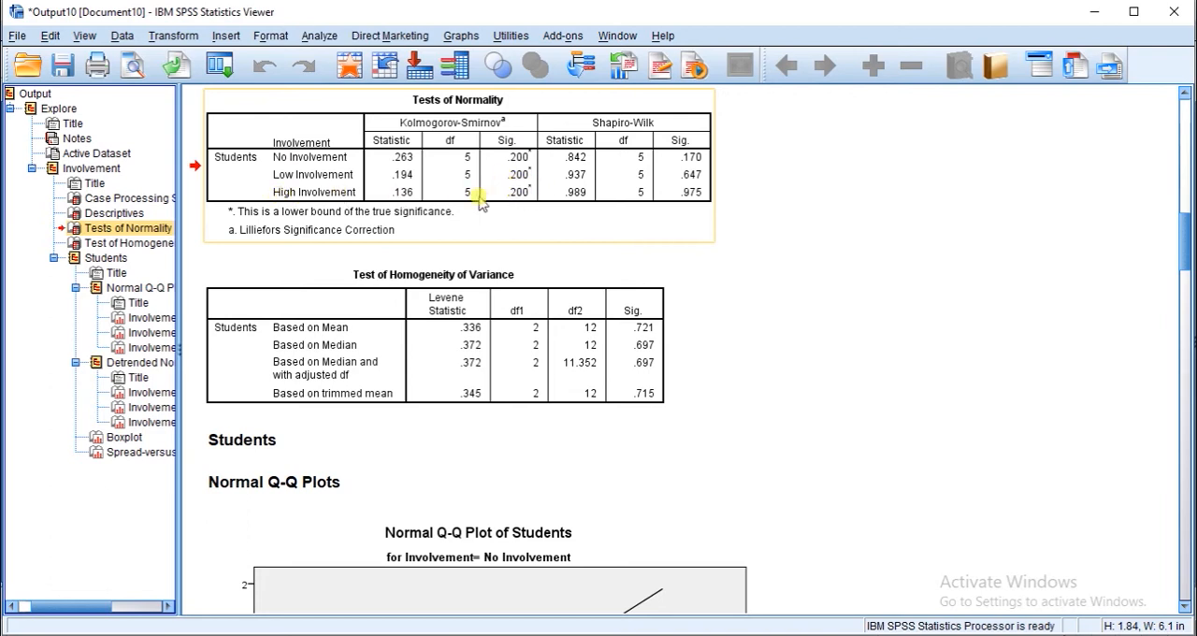
click(515, 161)
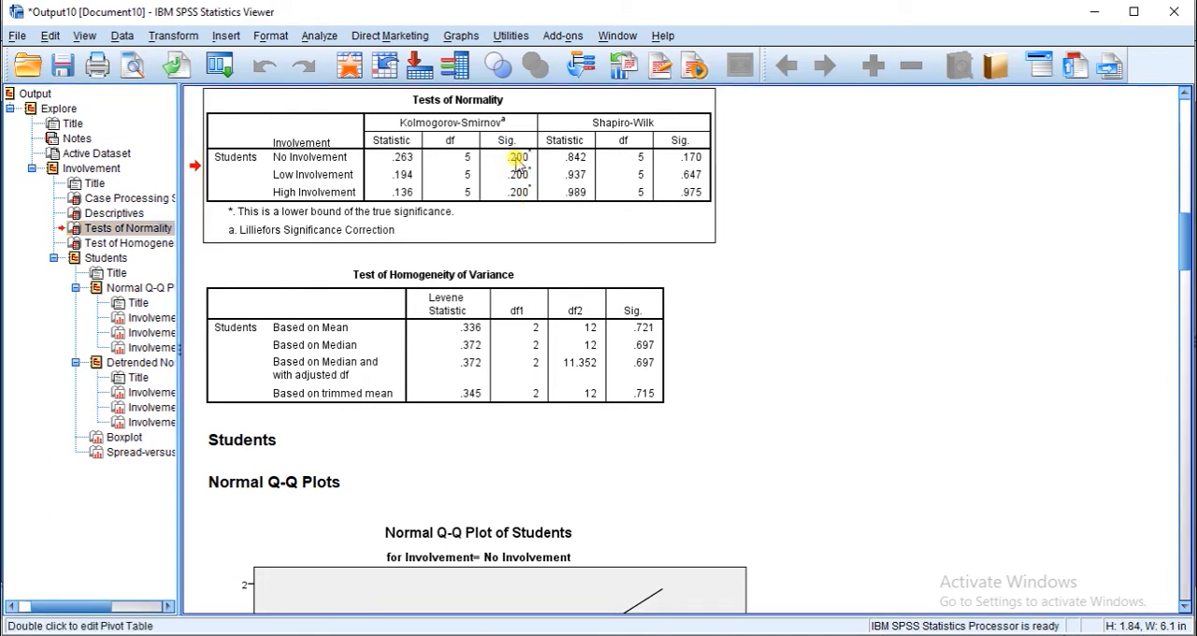
double_click(516, 164)
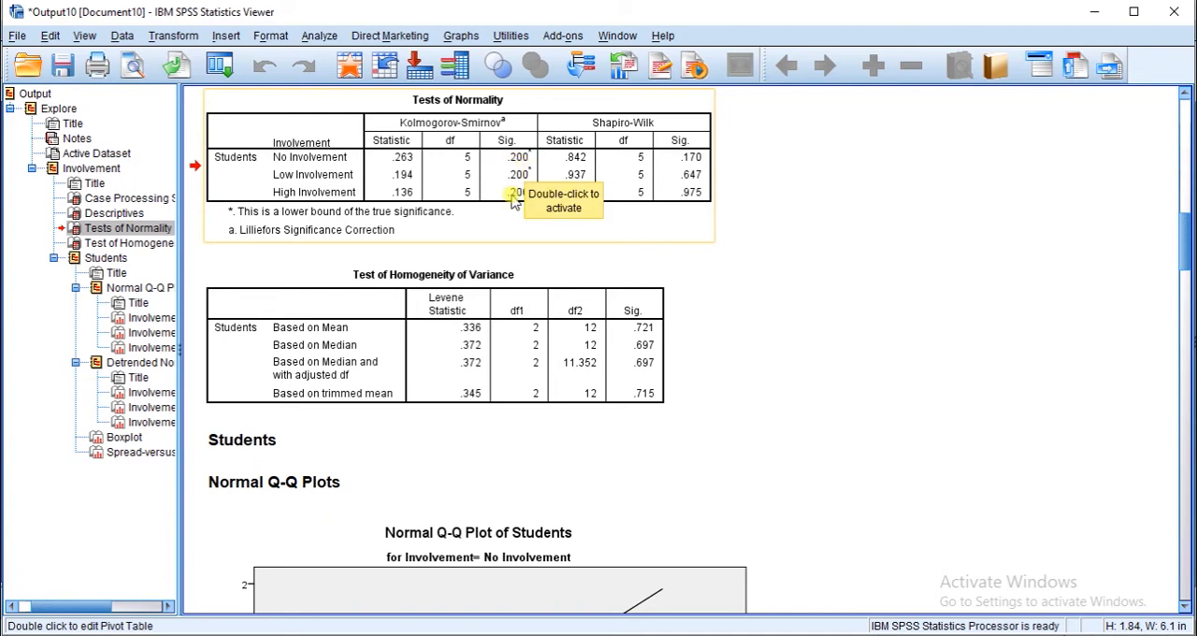
double_click(515, 198)
click(524, 161)
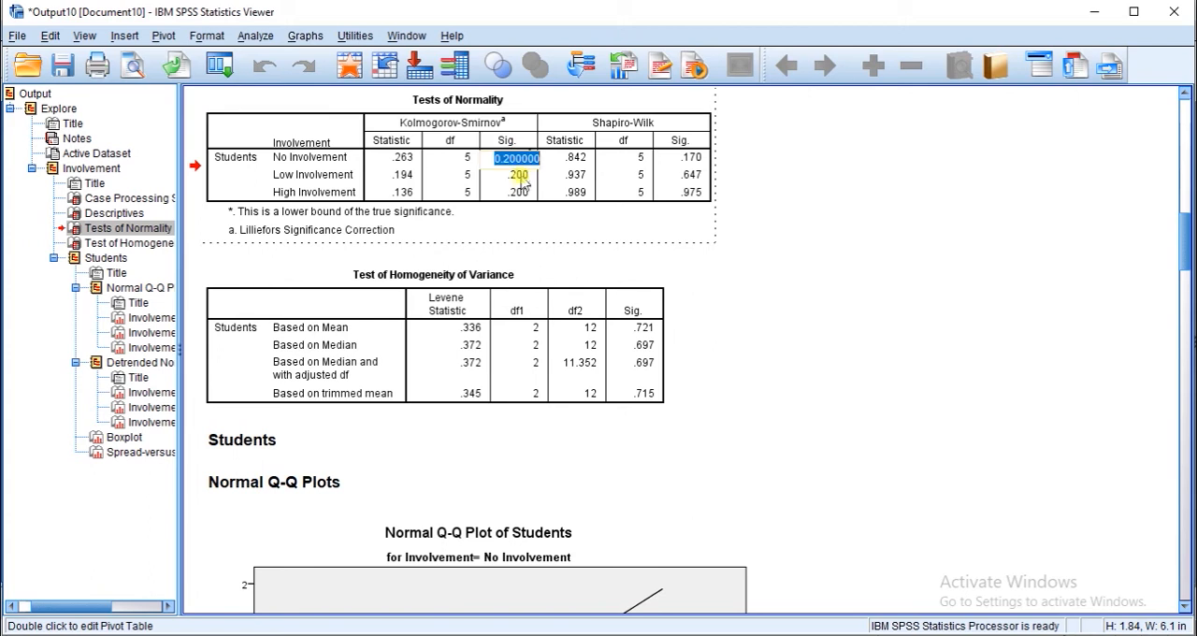
click(790, 239)
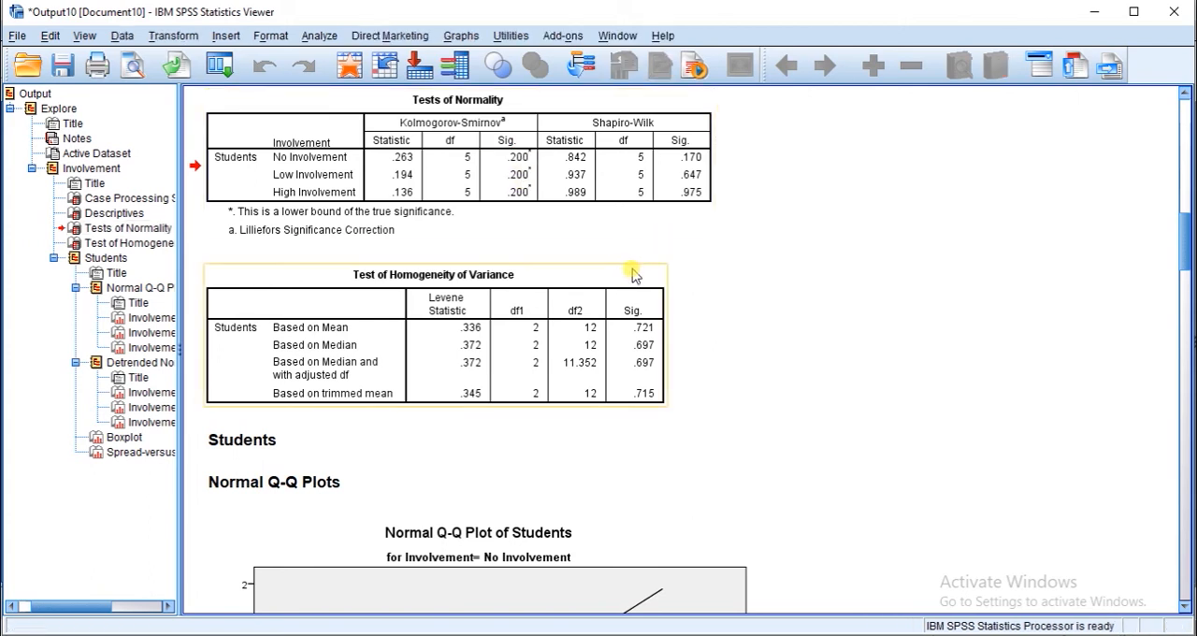
click(645, 332)
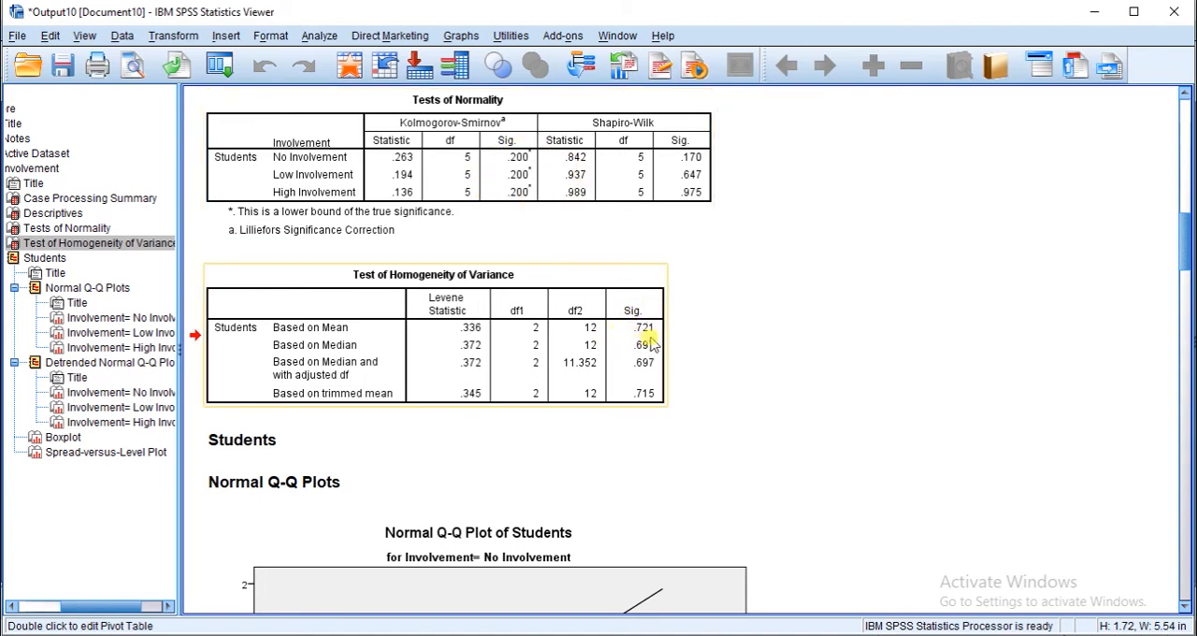
- Switch to the Teachers Involvement.sav dataset and display numeric codes in place of the value labels
click(463, 397)
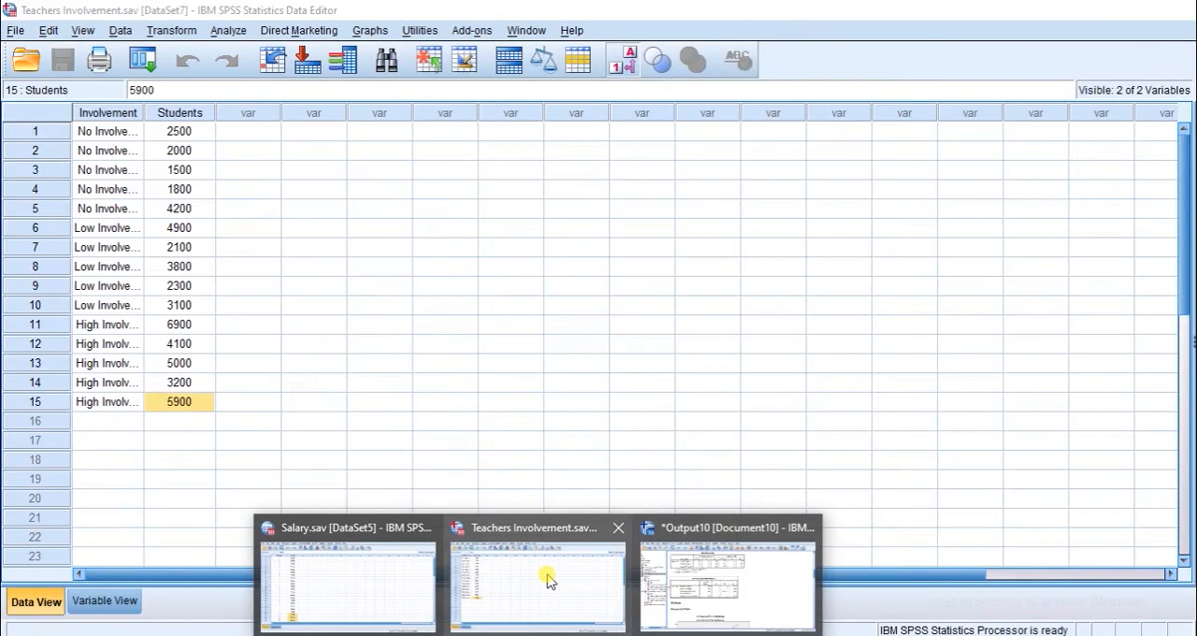
click(549, 580)
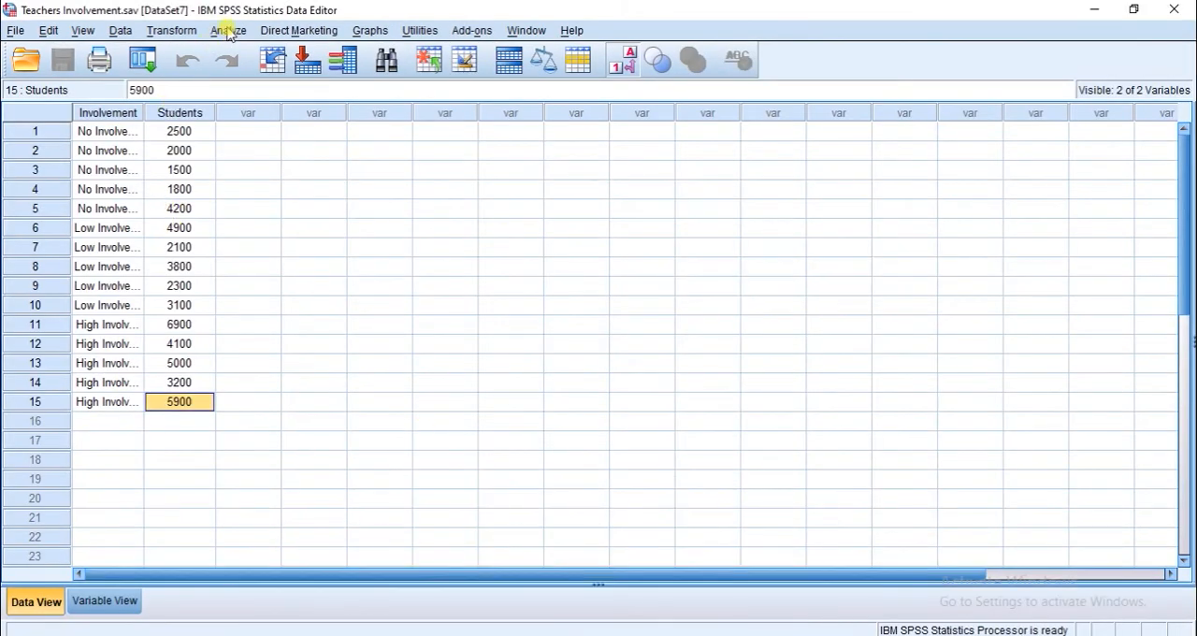
click(623, 60)
- Set up a One-Way ANOVA with Involvement as the factor and Students as the dependent variable
click(227, 33)
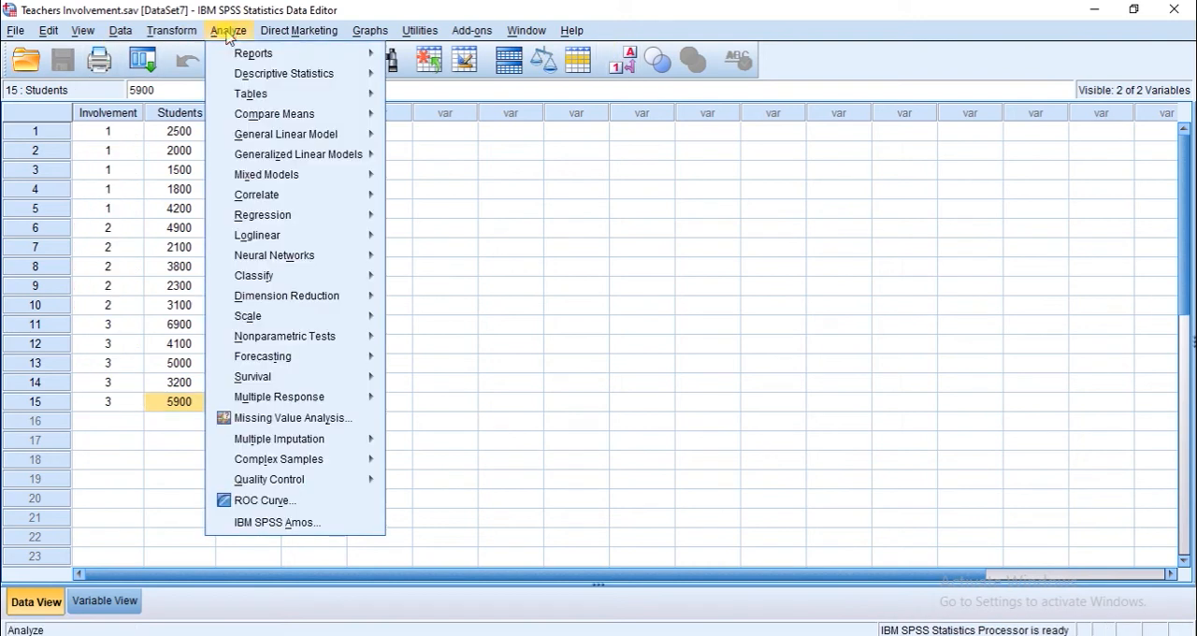
mouse_move(265, 120)
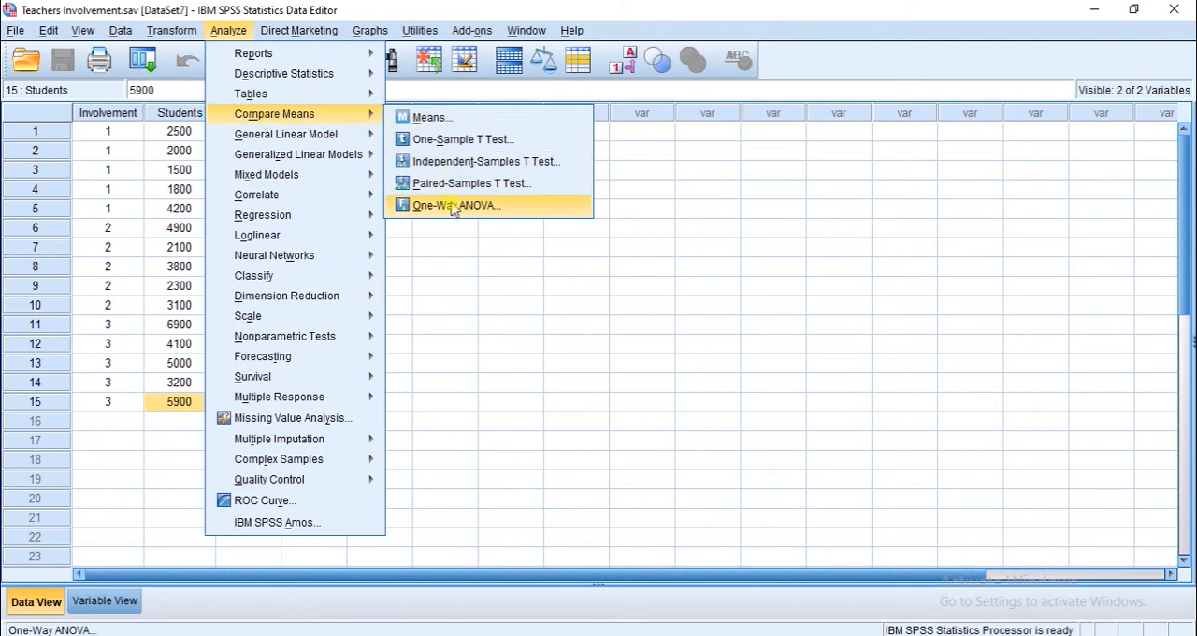
click(496, 206)
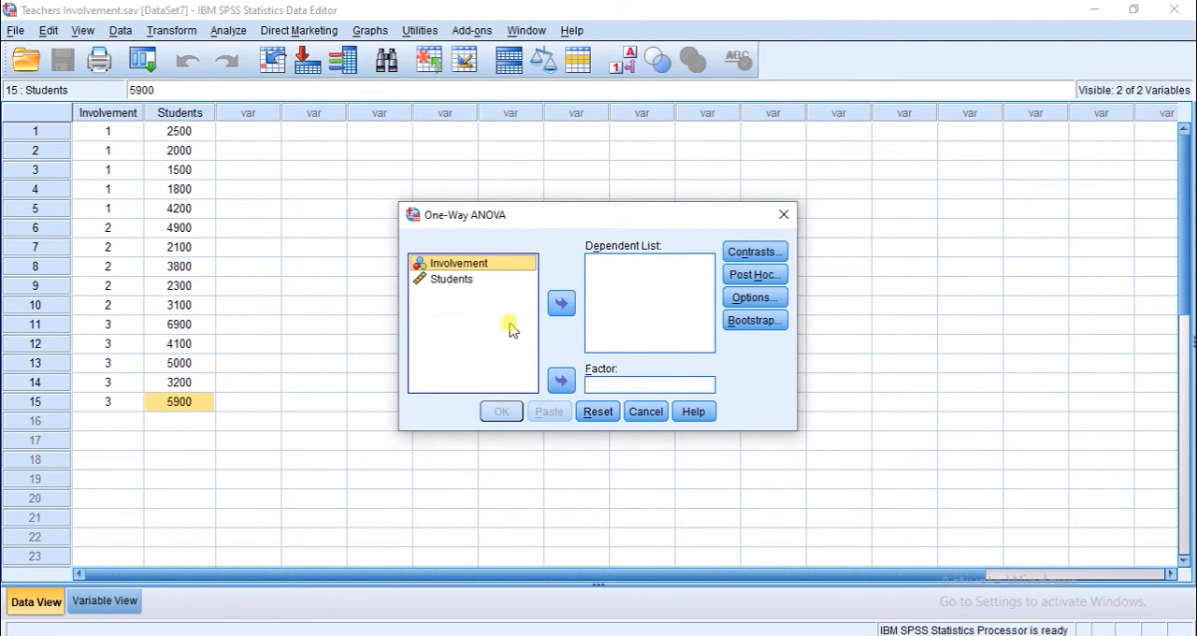
click(562, 382)
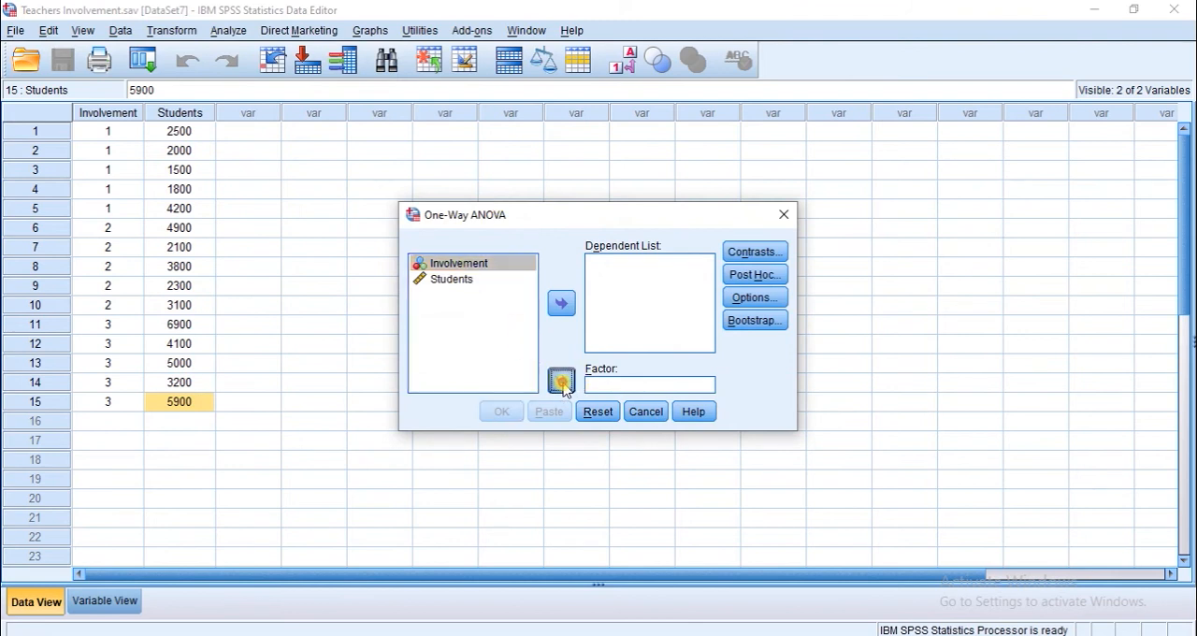
click(440, 263)
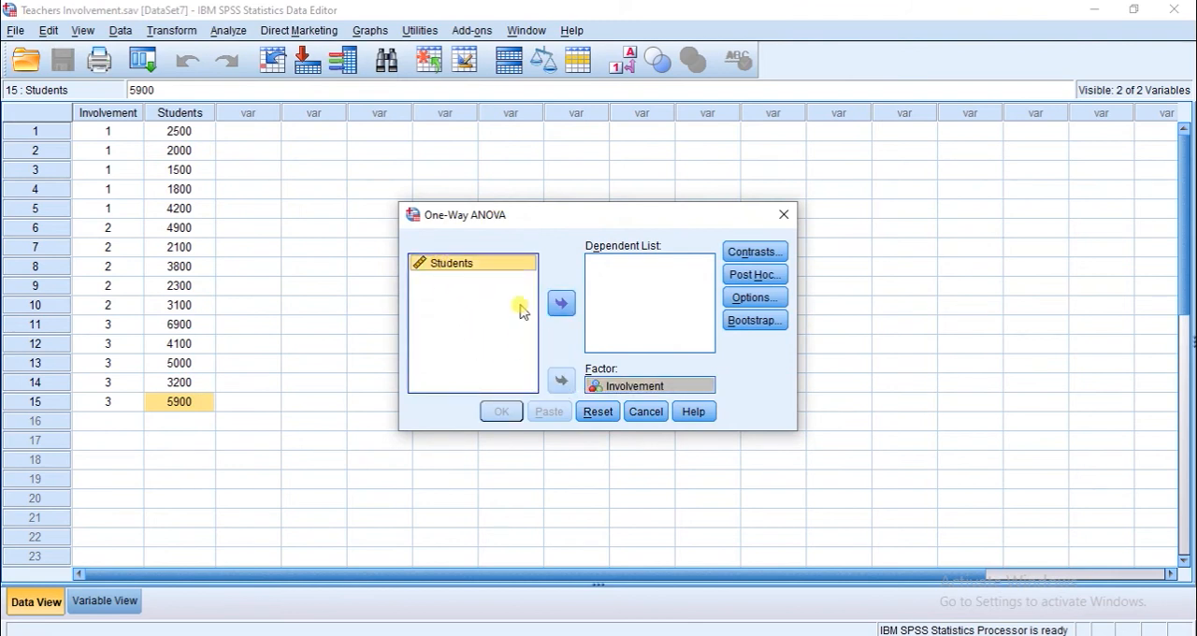
click(563, 306)
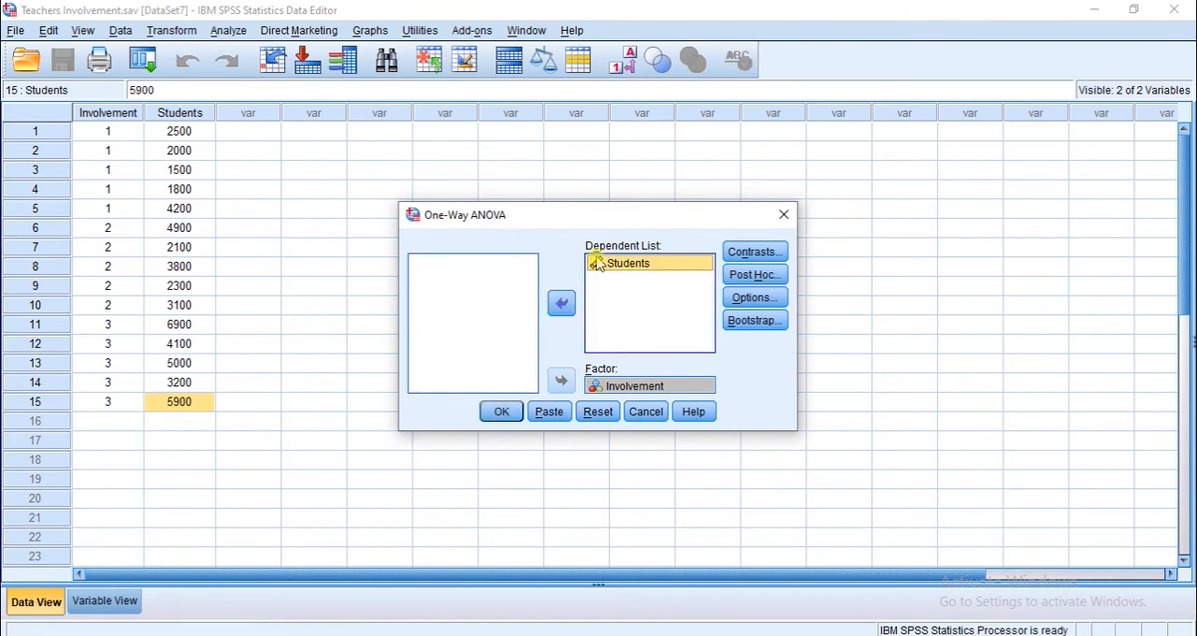
- Add the Bonferroni post hoc test to the One-Way ANOVA without specifying any contrasts
click(743, 254)
click(743, 255)
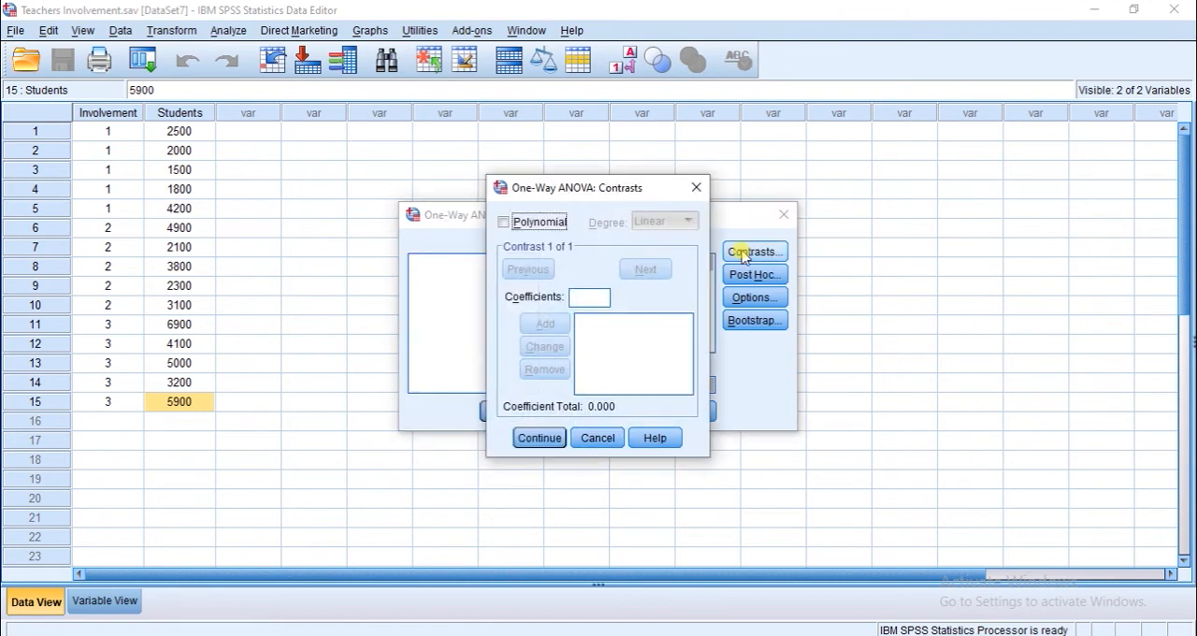
click(539, 439)
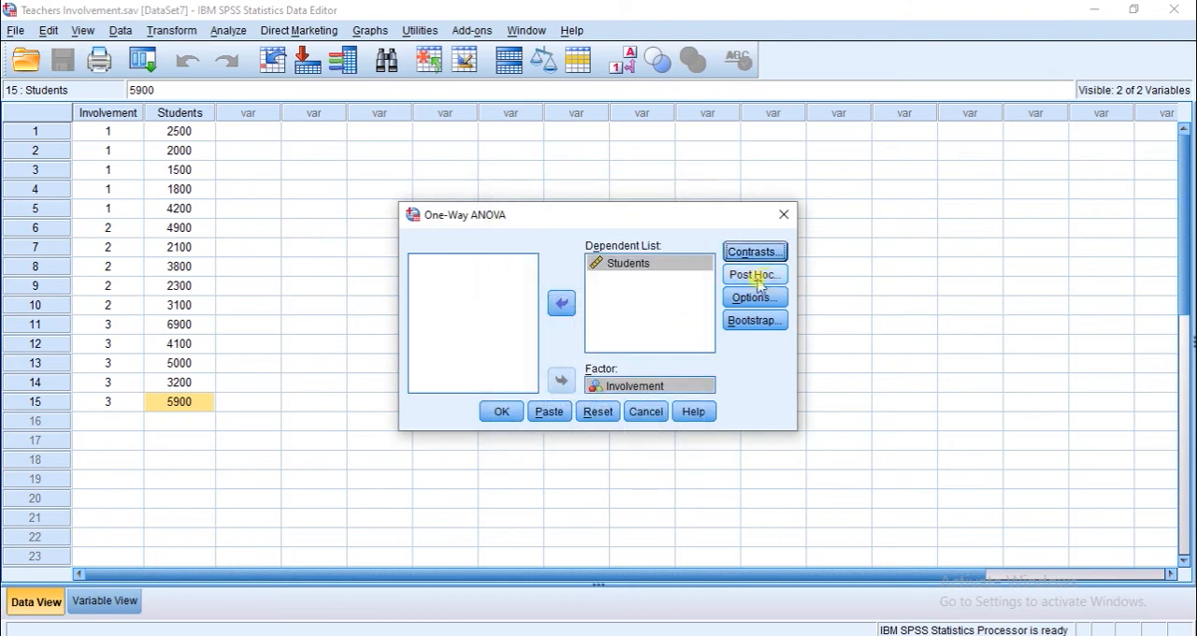
click(756, 276)
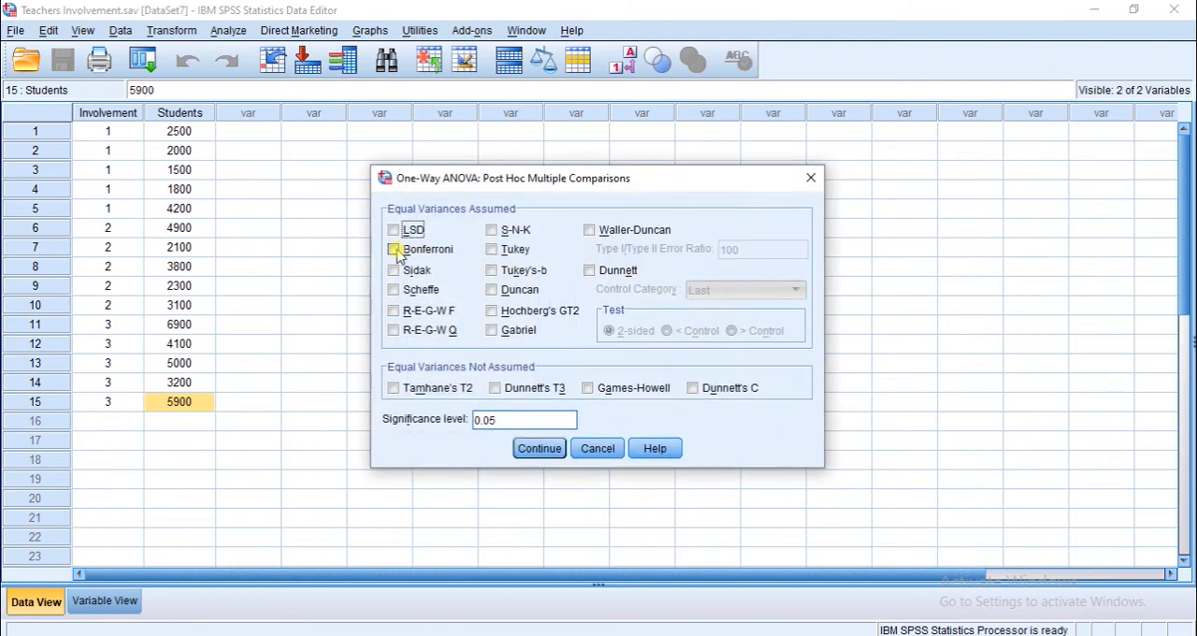
click(394, 249)
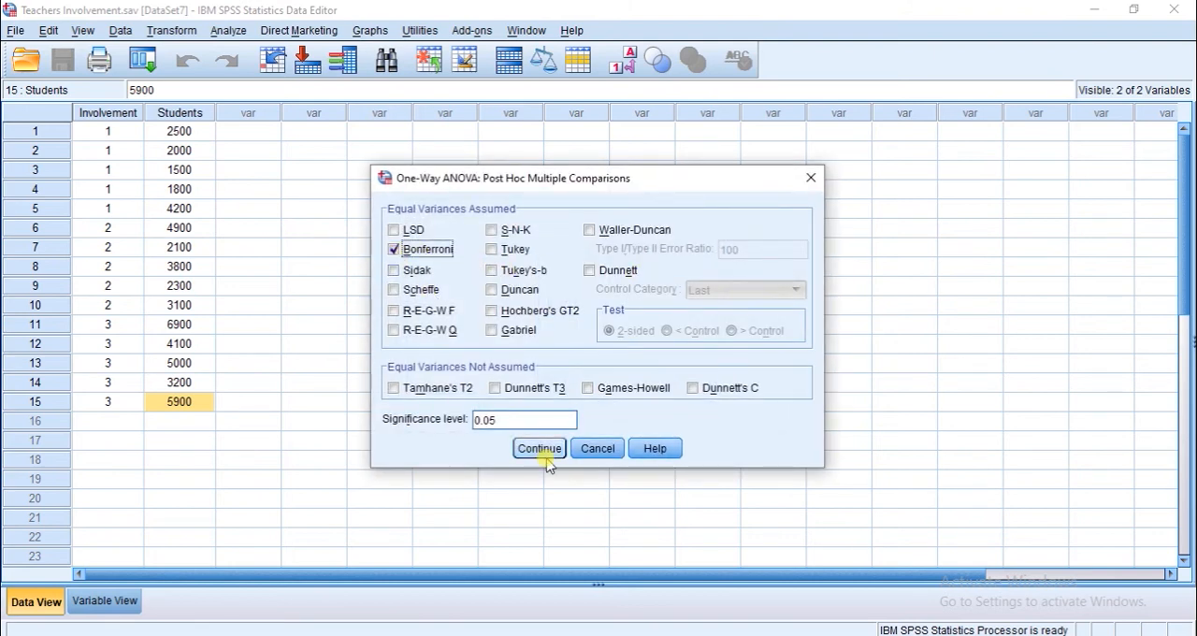
click(539, 449)
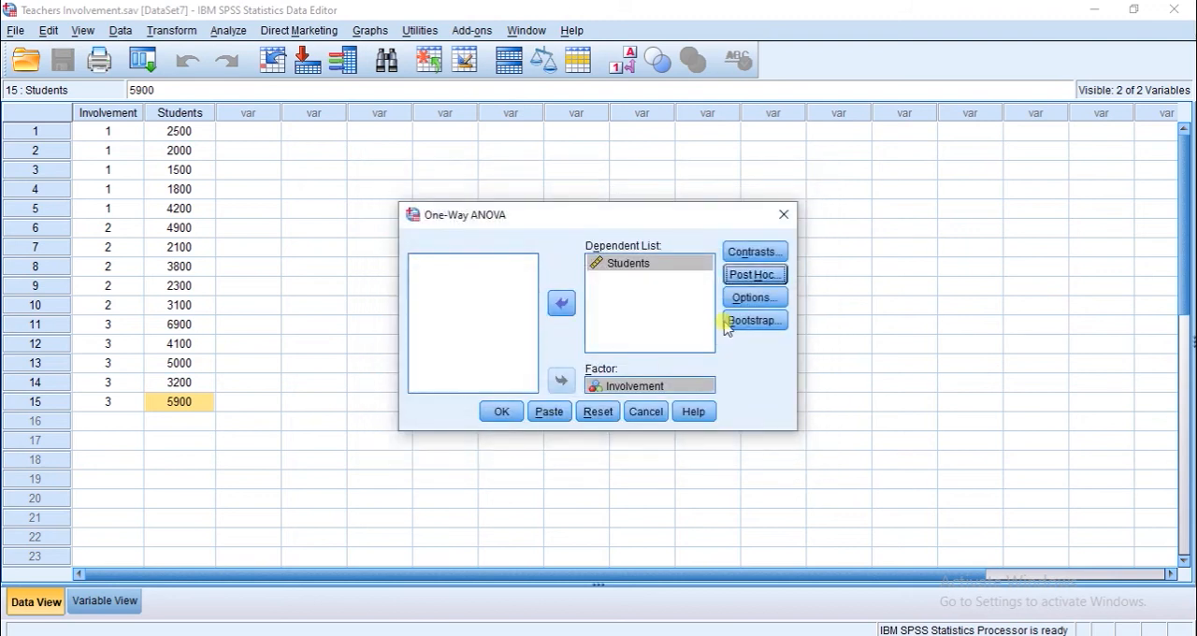
- Run the One-Way ANOVA with descriptive statistics, the homogeneity of variance test and a means plot
click(746, 301)
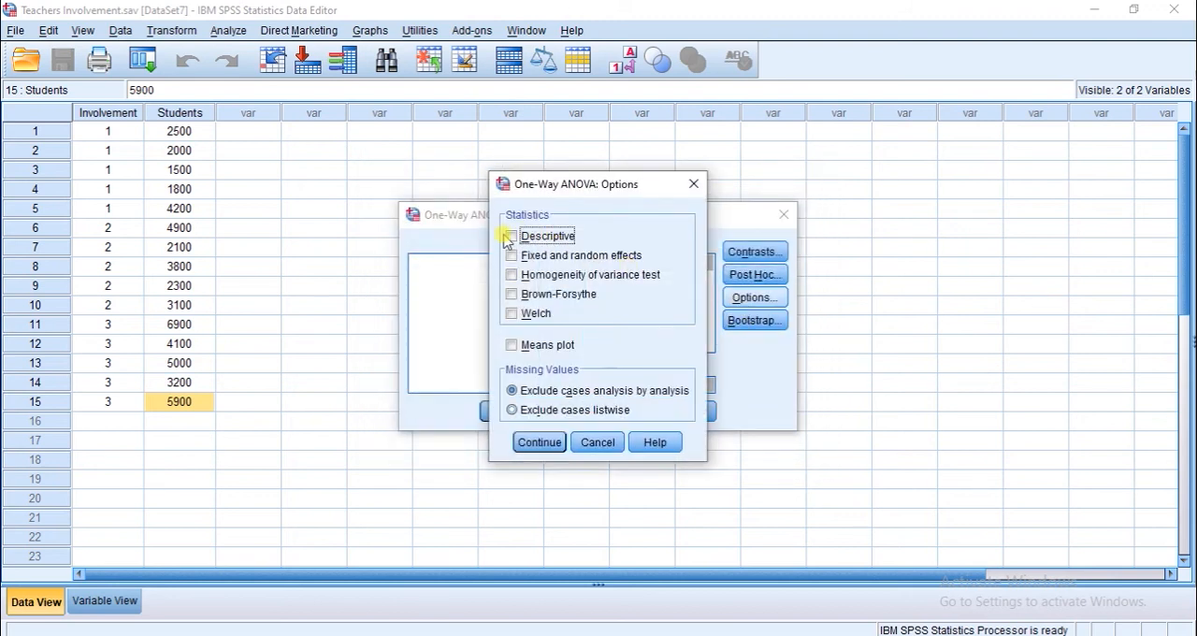
click(511, 237)
click(512, 276)
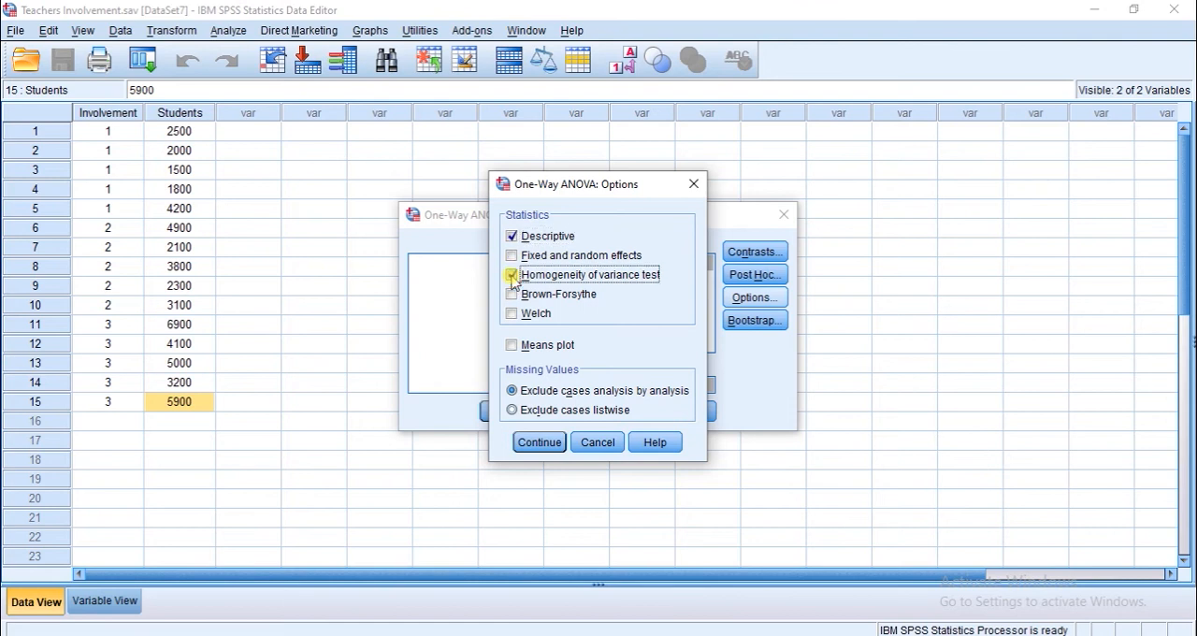
click(512, 347)
click(539, 445)
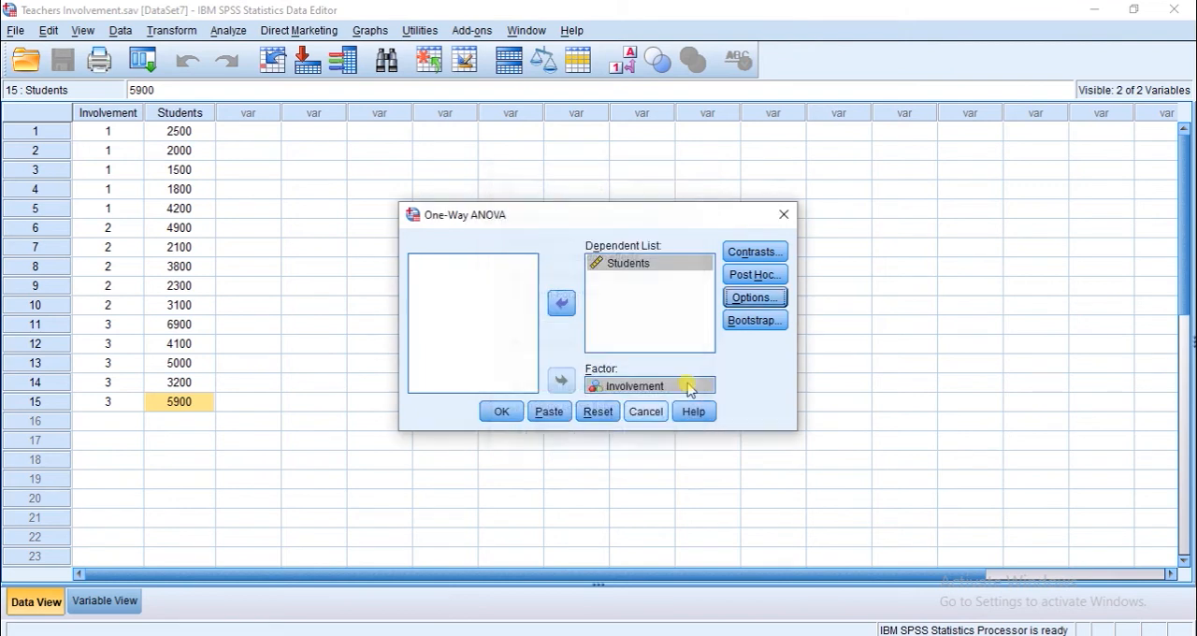
click(505, 412)
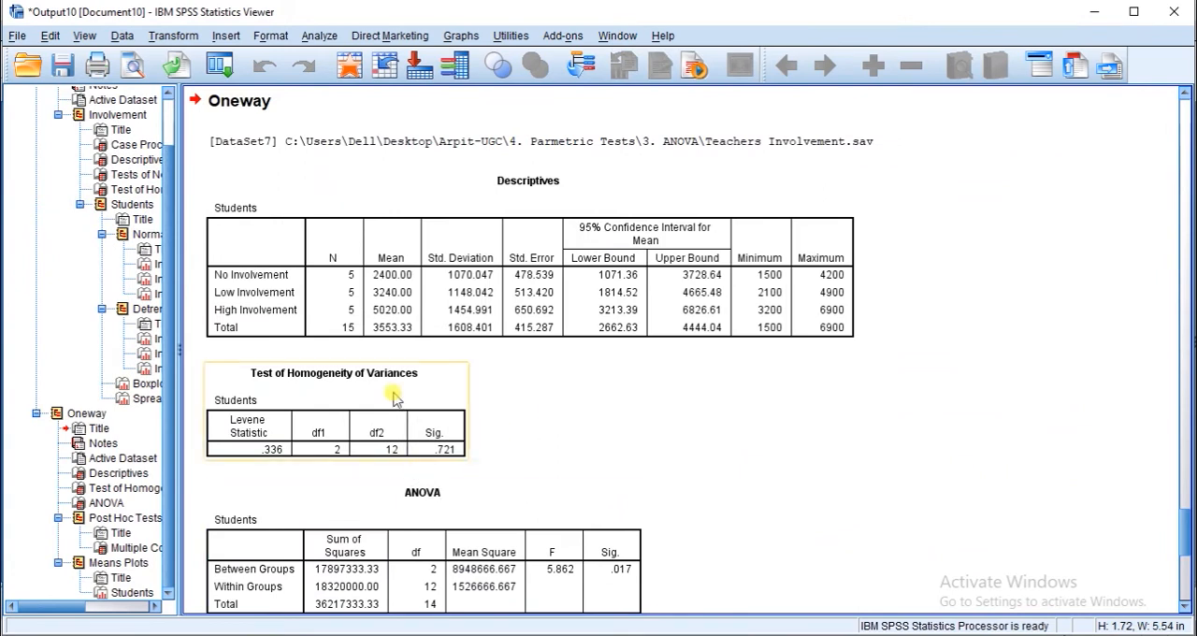
- Examine the Oneway output's Descriptives, Test of Homogeneity of Variances, ANOVA and Multiple Comparisons tables and its means plot
click(388, 318)
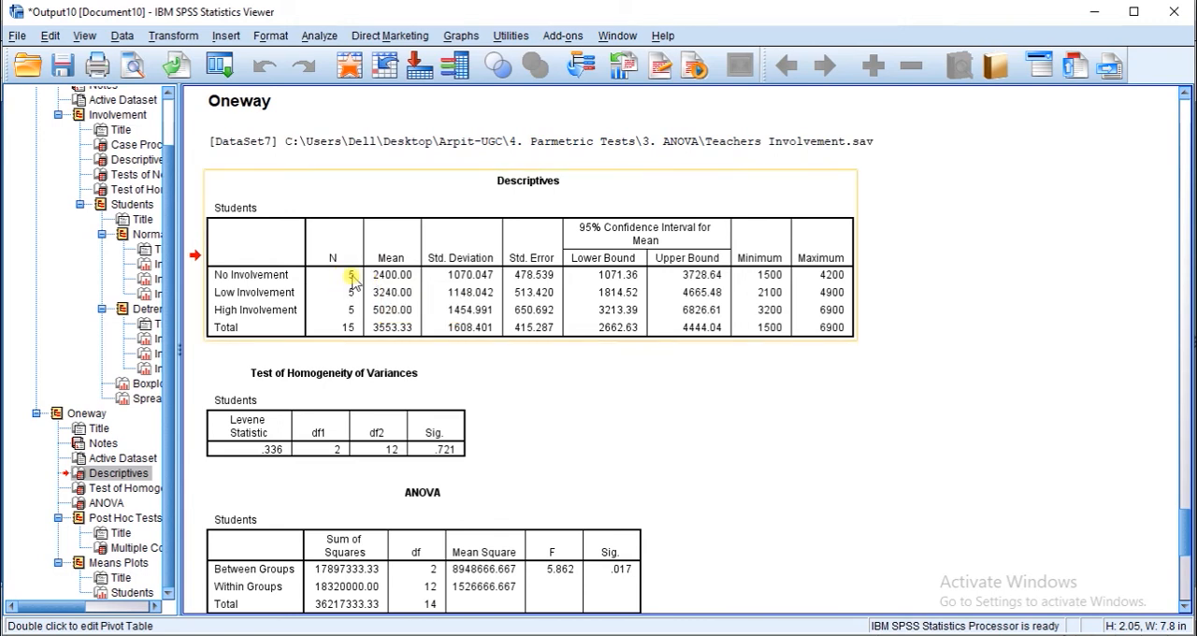
click(447, 416)
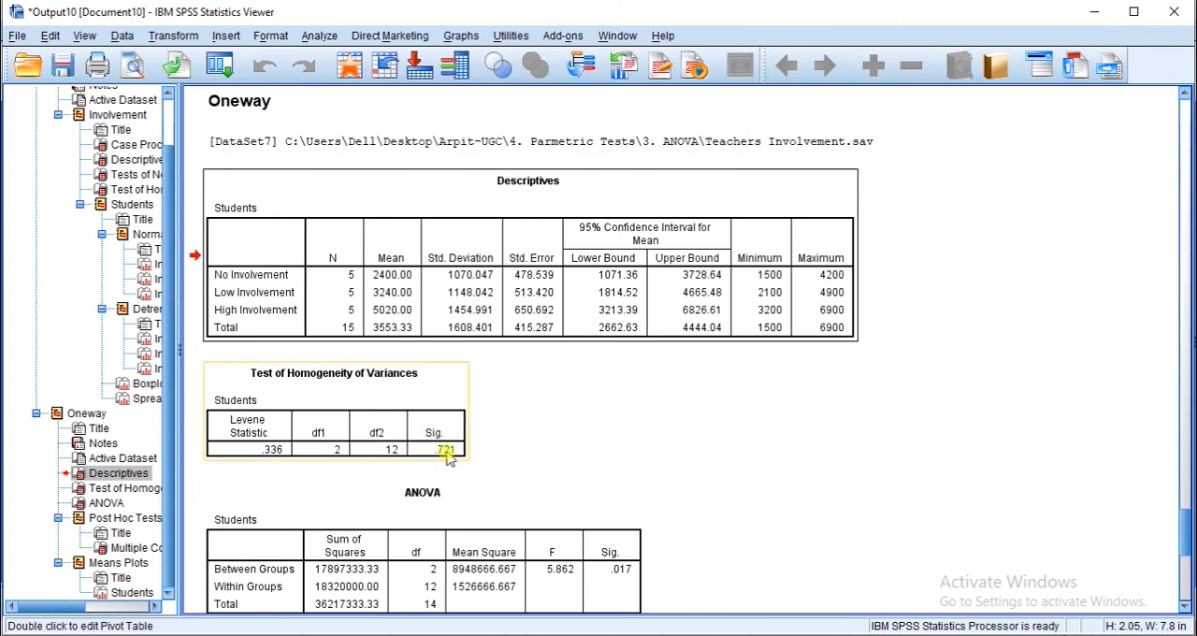
click(524, 561)
scroll(525, 564, down, 5)
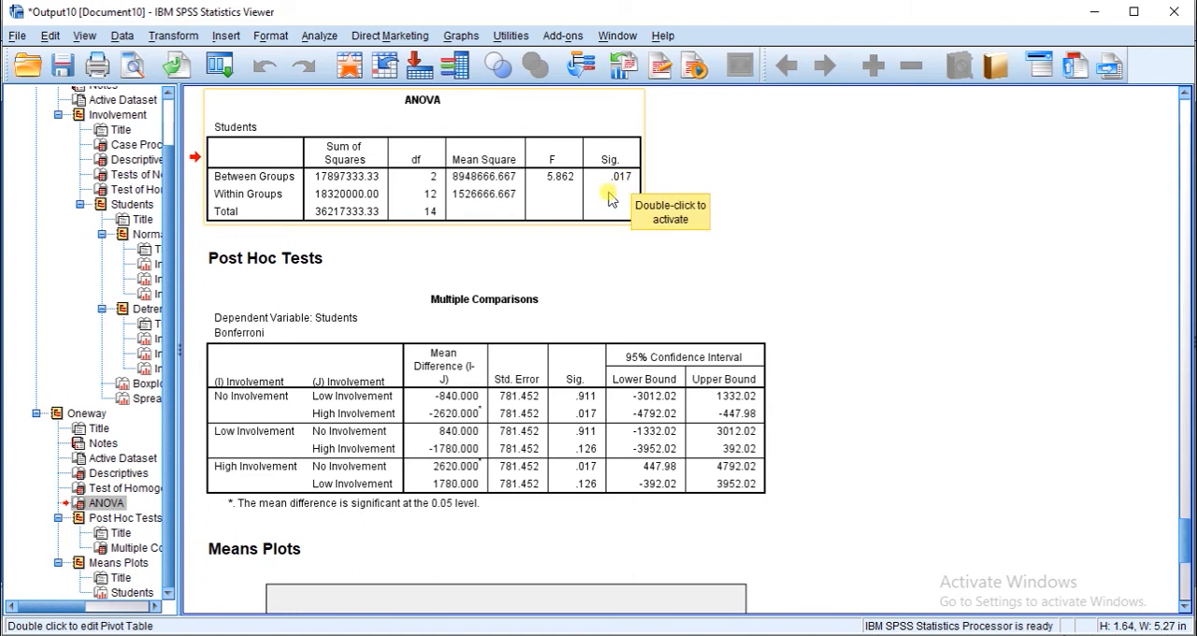
double_click(608, 198)
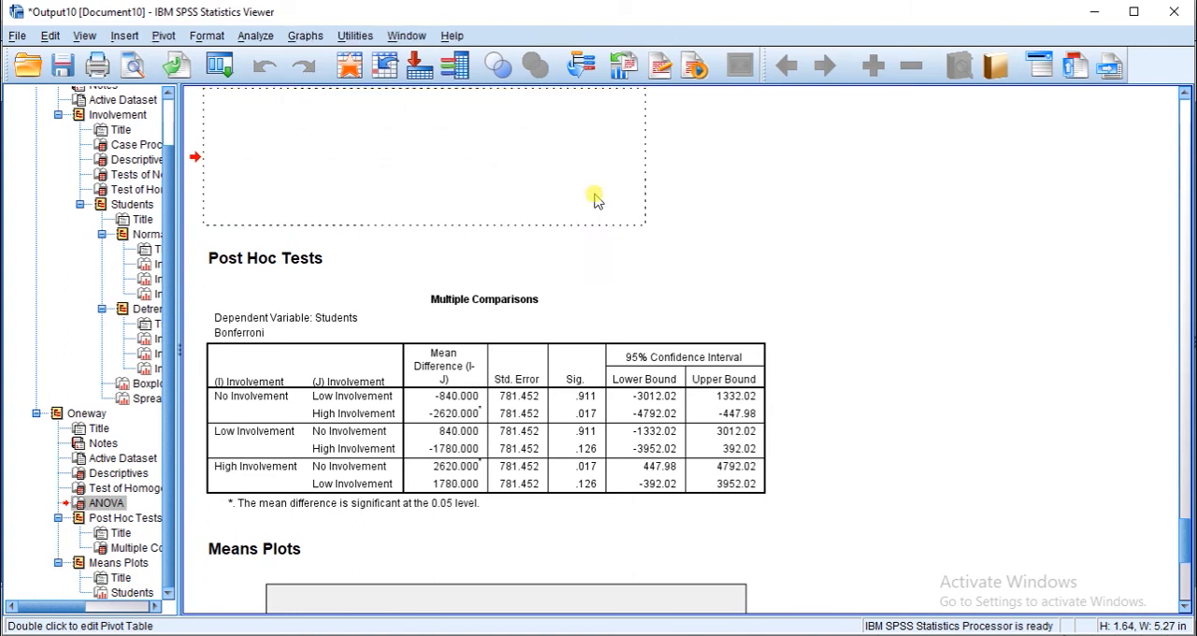
click(677, 199)
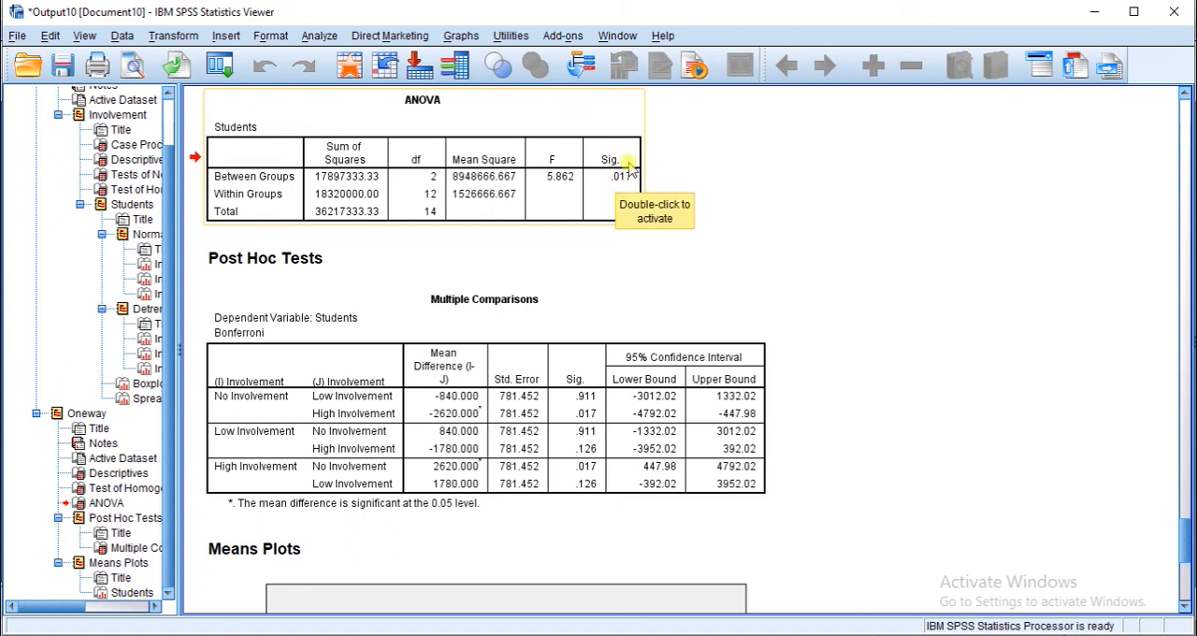
click(477, 342)
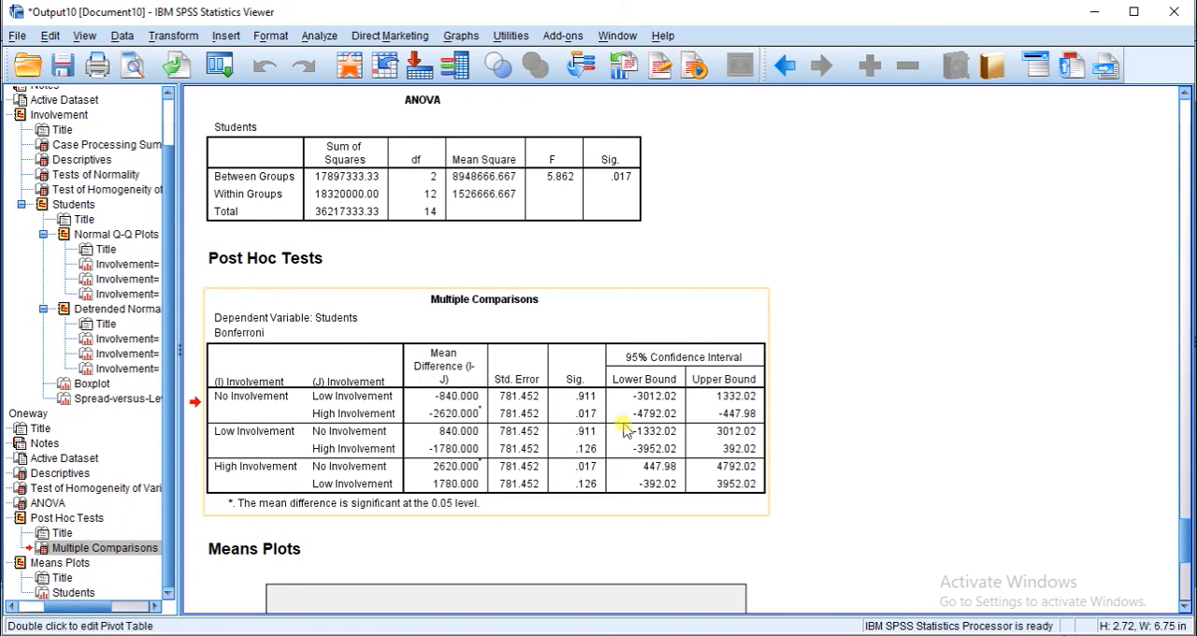
drag(1183, 531, 1184, 567)
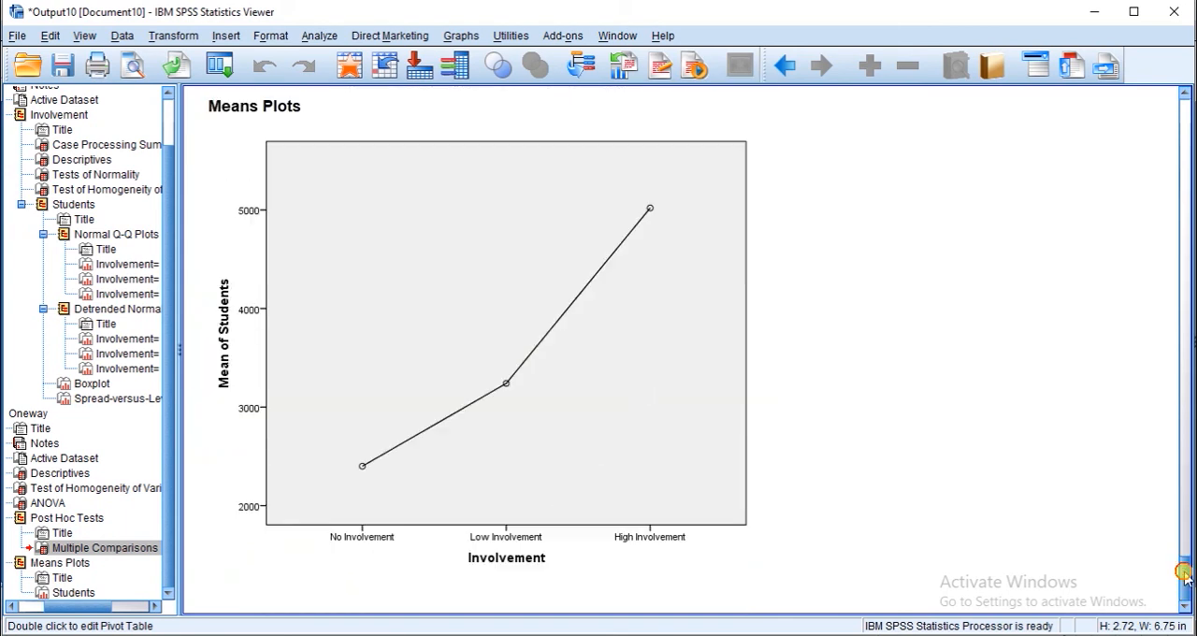